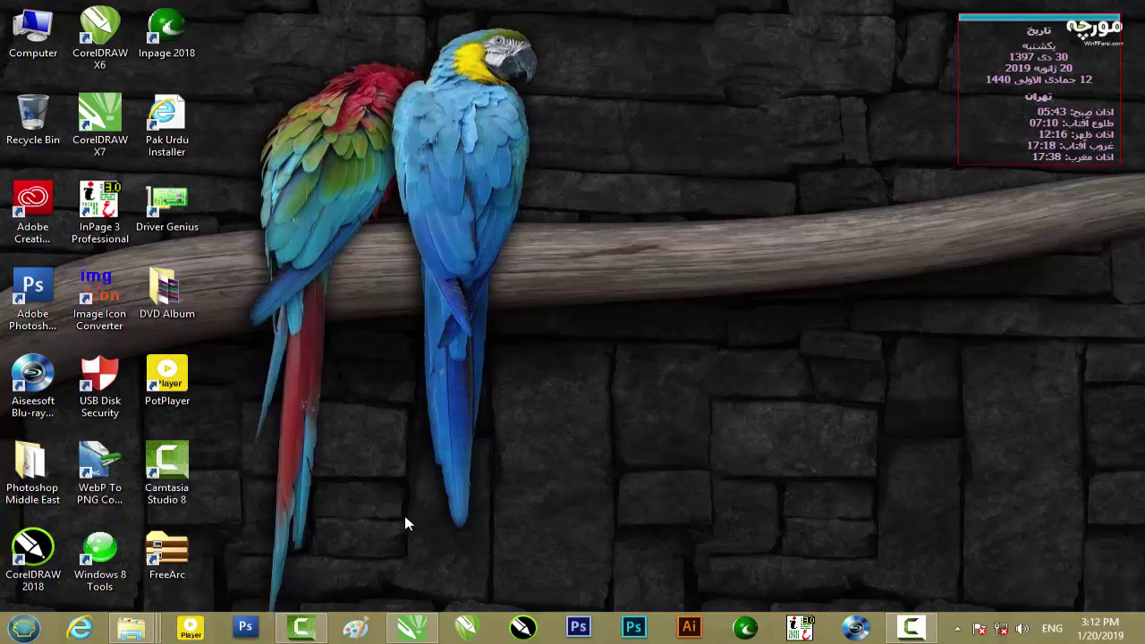
Bring up the Gold Jewellery Corel Draw Flex Design folder and preview the image 2019 best Jewellery Flex .jpg.
mouse_move(150, 618)
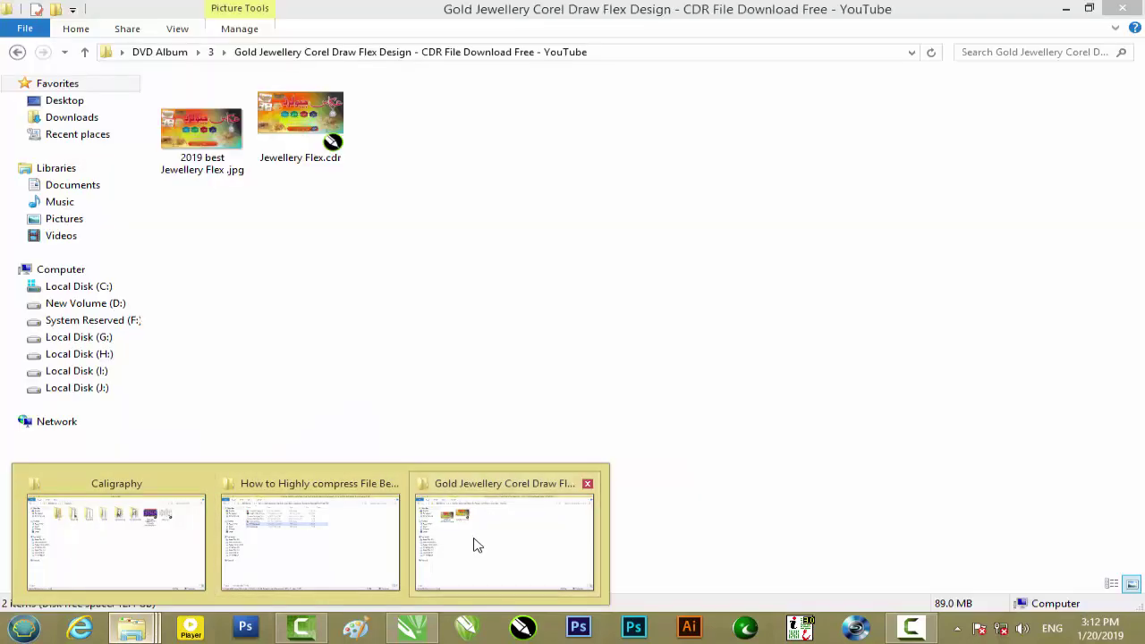
click(472, 542)
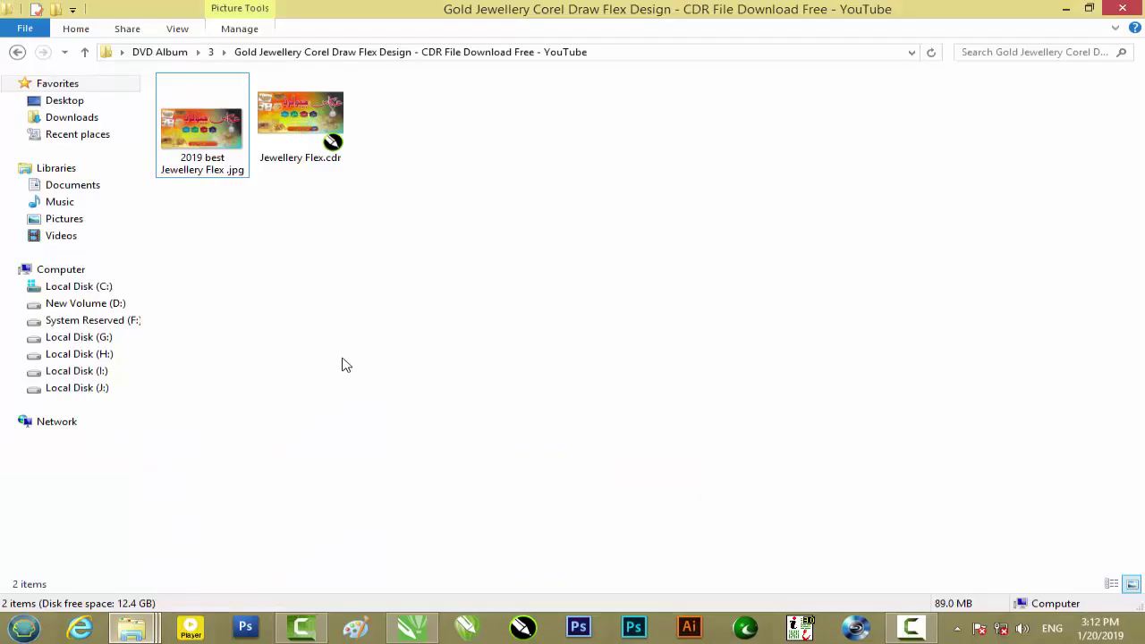
click(228, 178)
double_click(218, 164)
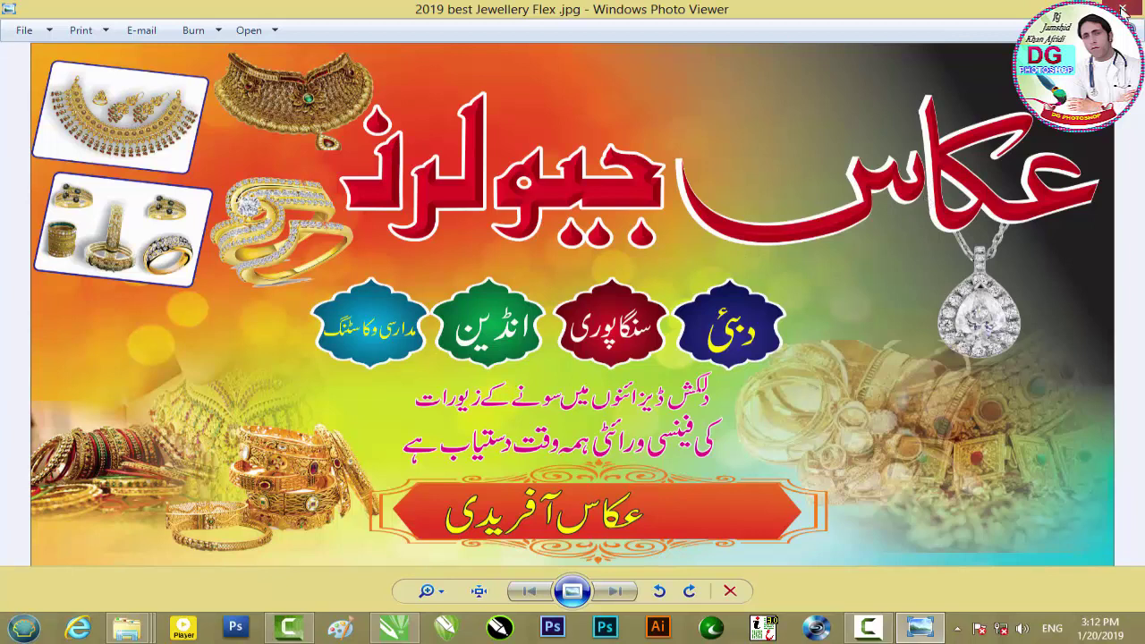
click(1123, 8)
Import Jewellery Flex.cdr from the folder into the open Untitled-1 document in CorelDRAW X7.
click(295, 150)
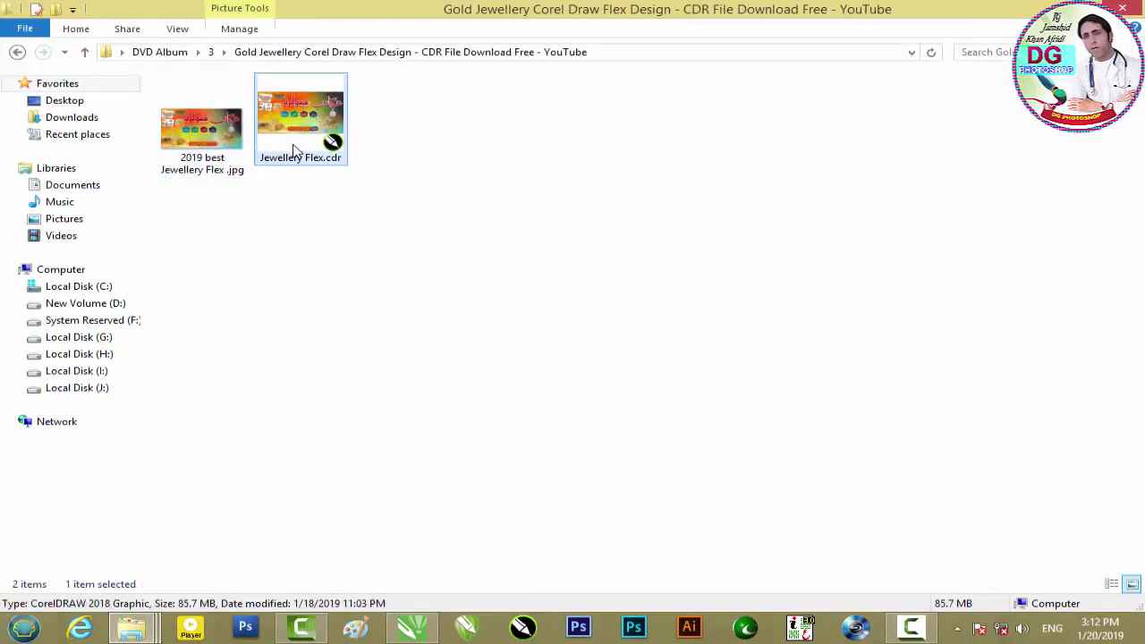
click(351, 190)
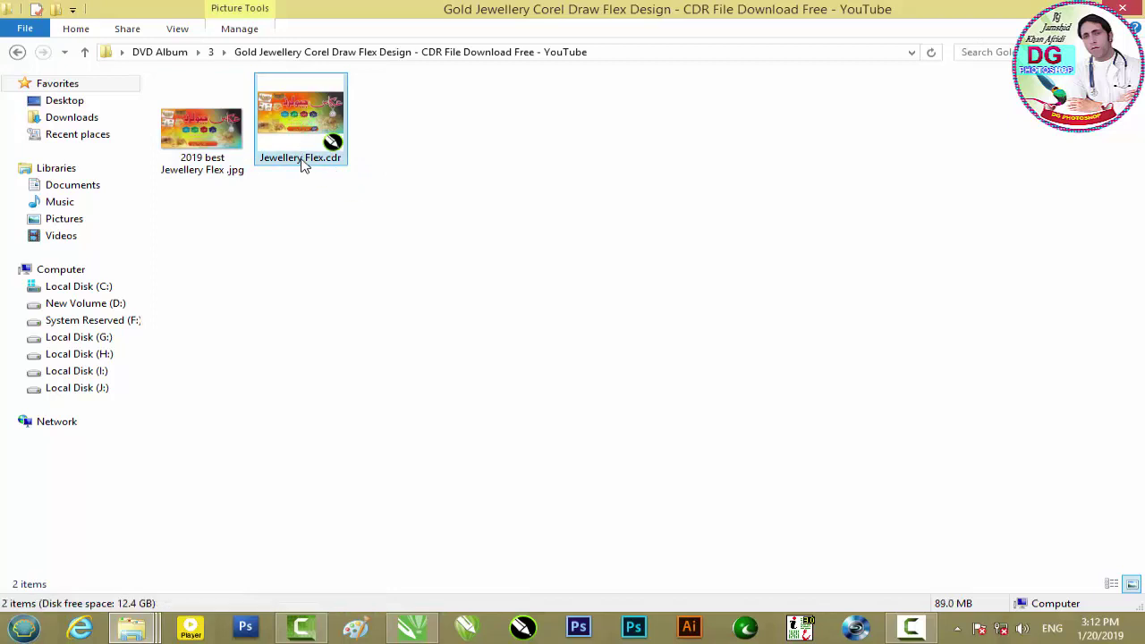
mouse_move(302, 143)
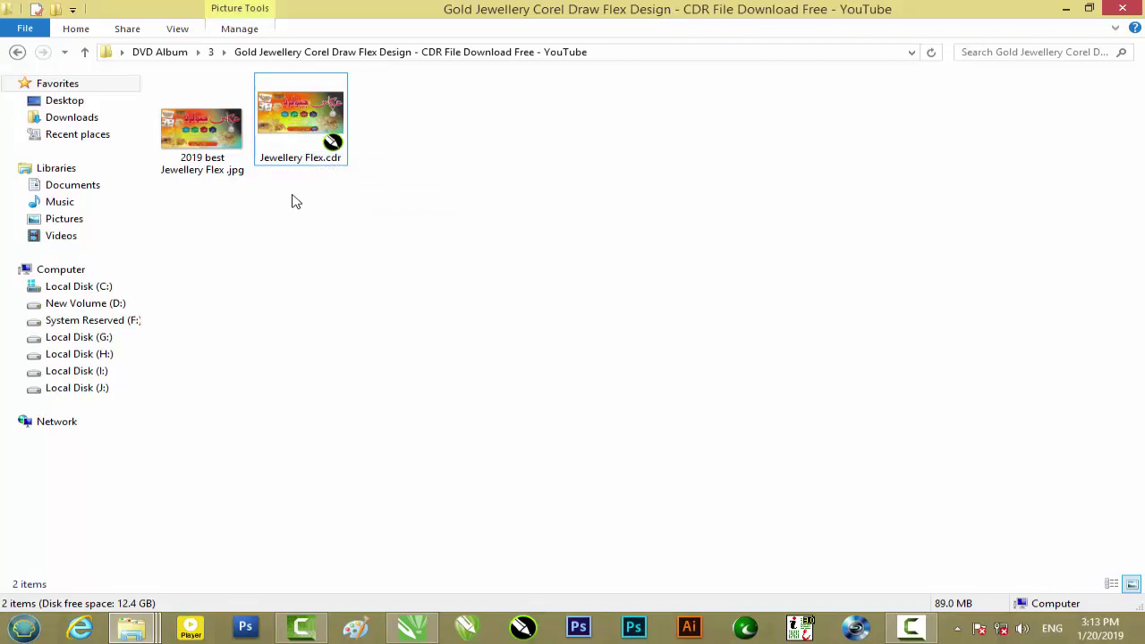
drag(303, 160, 530, 348)
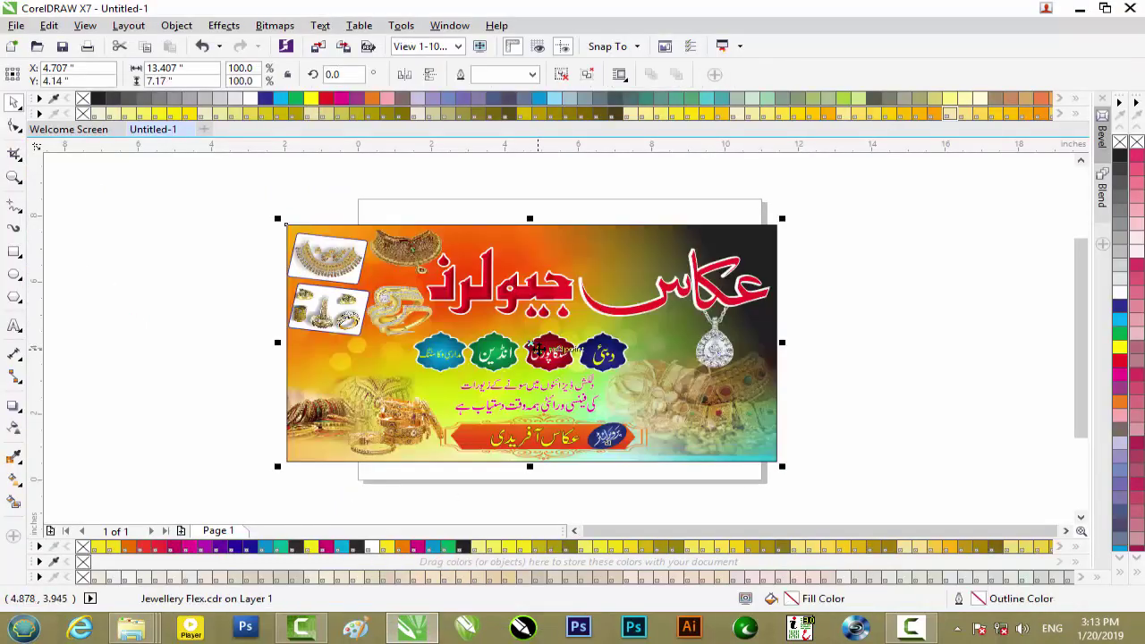
Ungroup the imported jewellery banner so its elements can be selected individually.
click(732, 304)
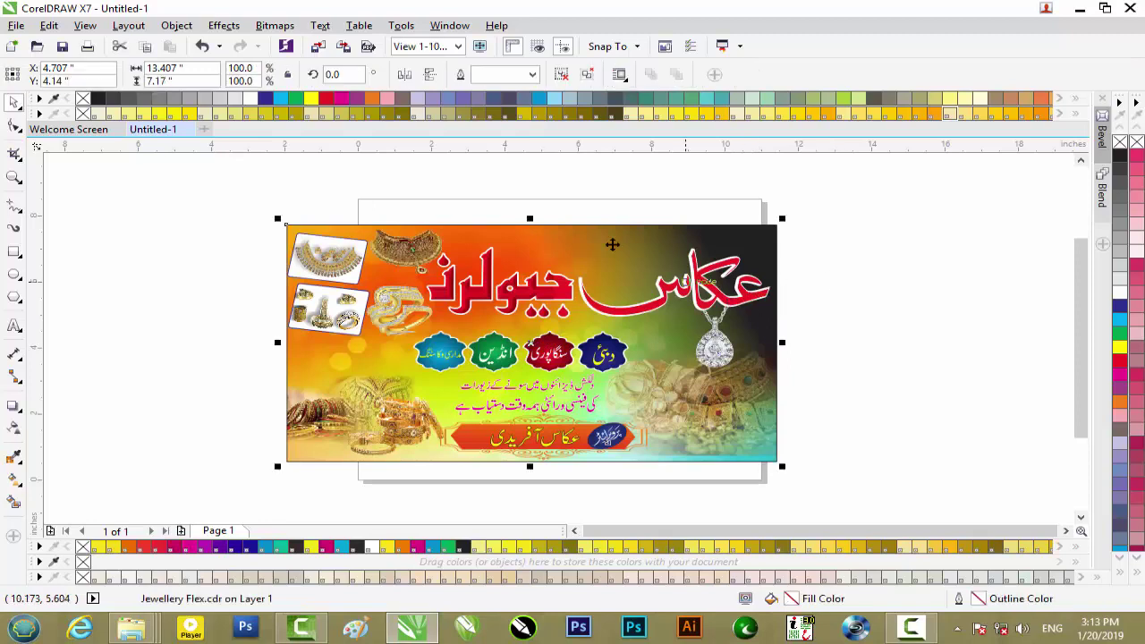
click(562, 75)
click(499, 204)
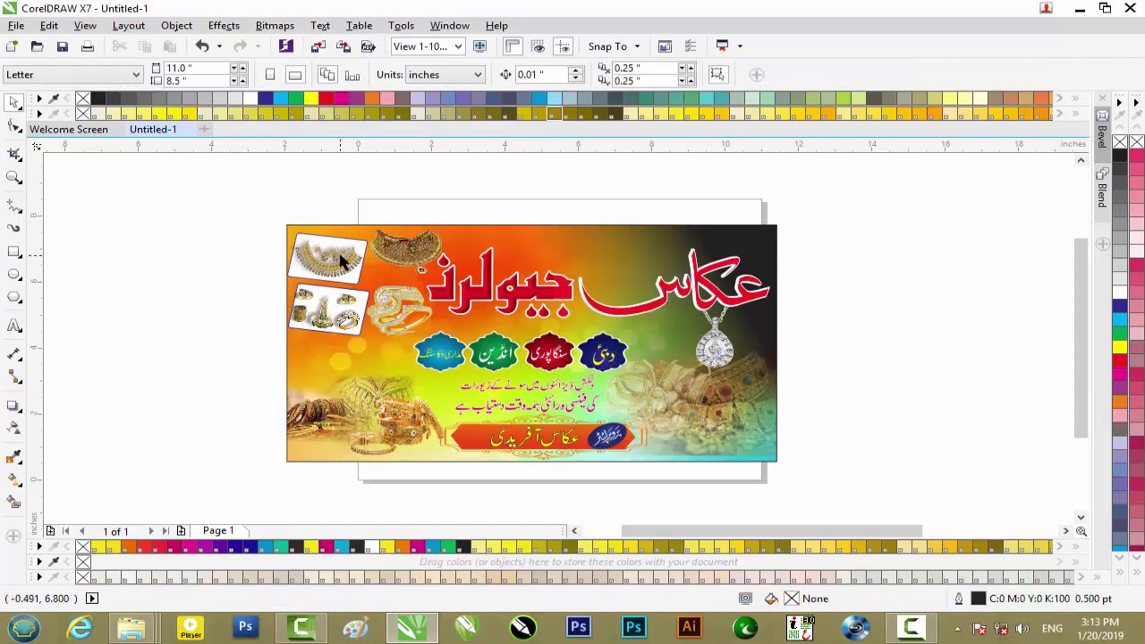
Examine the banner's red title lettering, coloured badges and jewellery images up close.
scroll(340, 260, up, 2)
scroll(340, 259, down, 1)
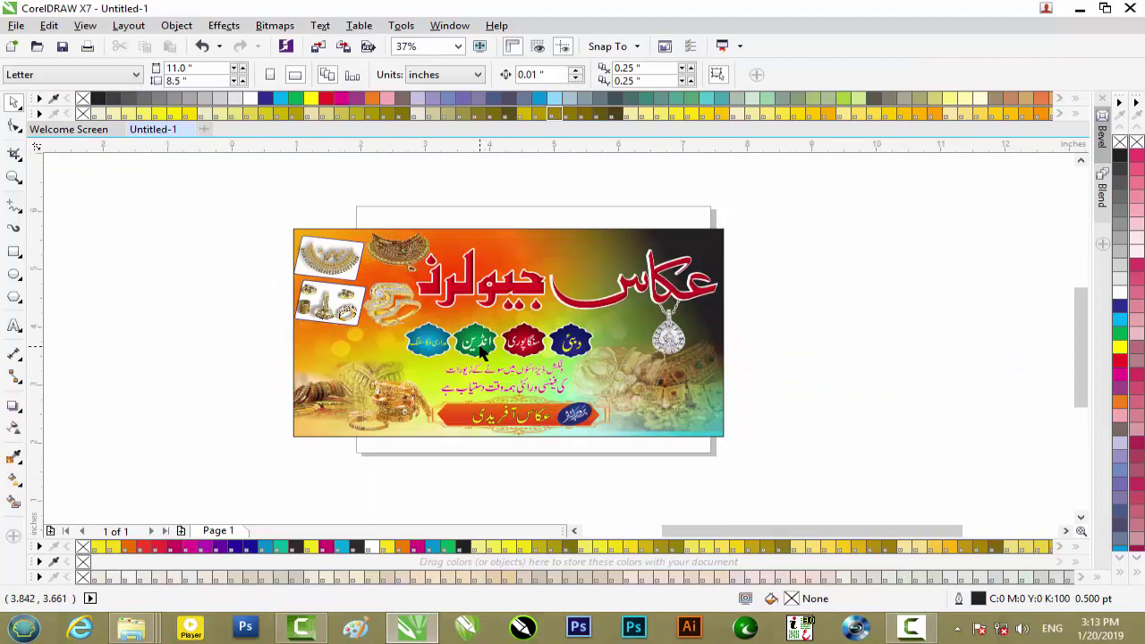
scroll(455, 247, up, 2)
click(481, 324)
scroll(452, 290, down, 1)
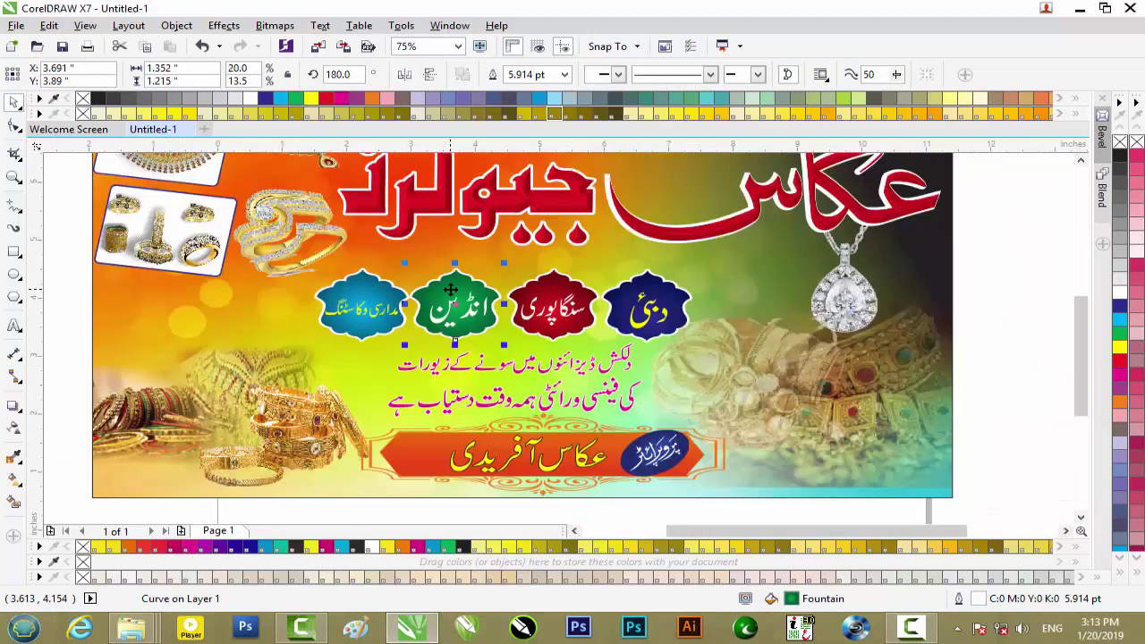
scroll(452, 290, down, 1)
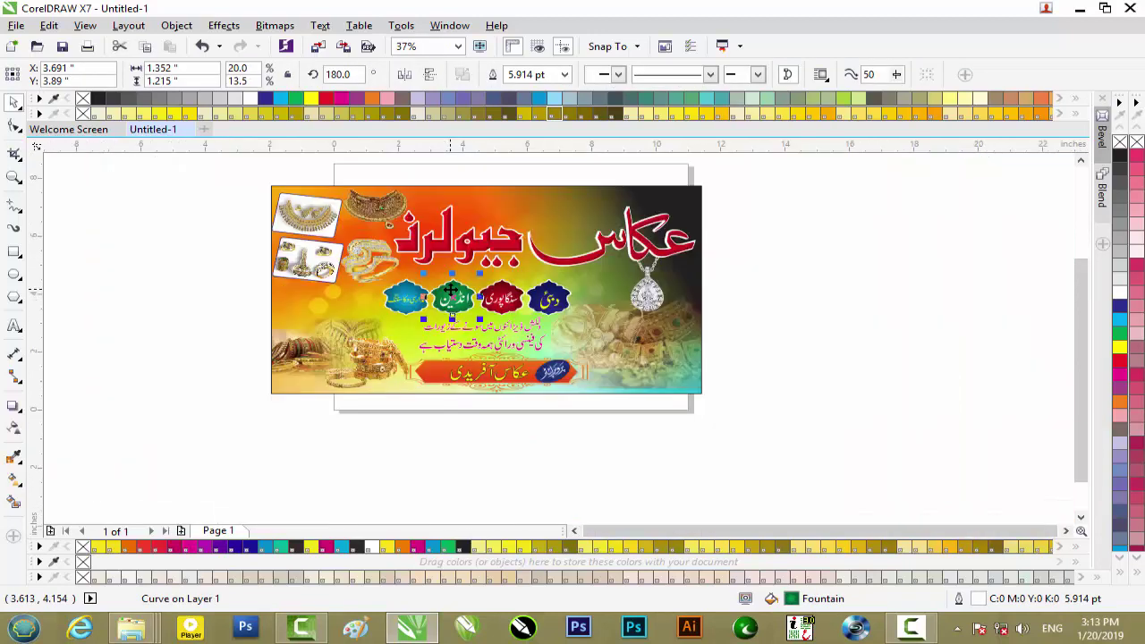
scroll(669, 304, up, 1)
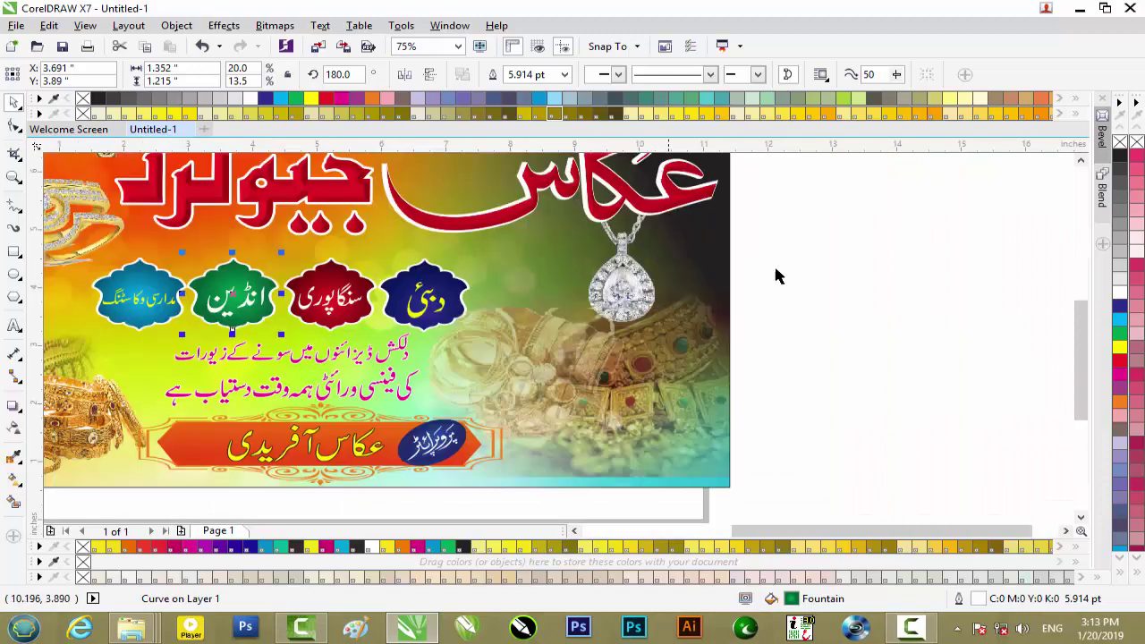
click(1081, 160)
click(1081, 160)
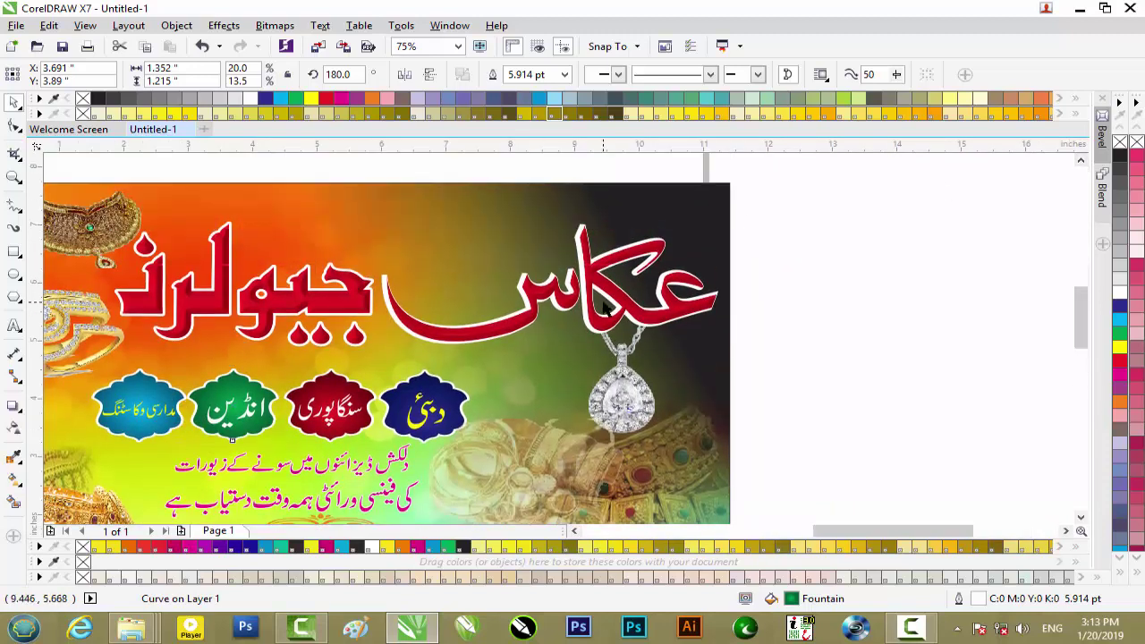
scroll(603, 305, up, 3)
scroll(601, 296, up, 1)
scroll(601, 296, down, 4)
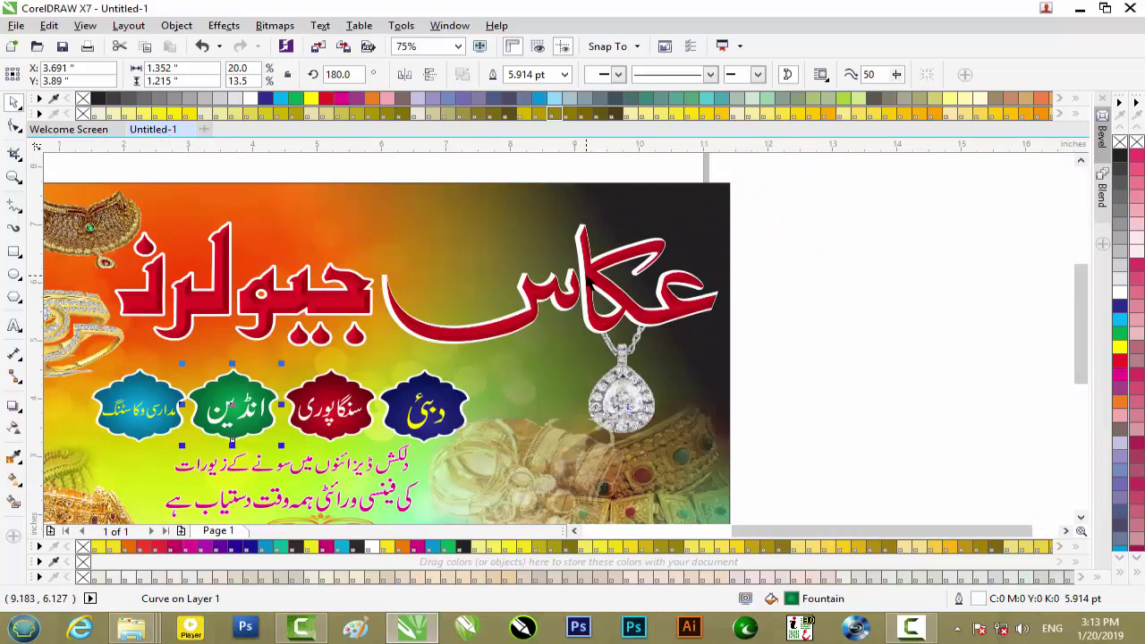
scroll(590, 282, down, 1)
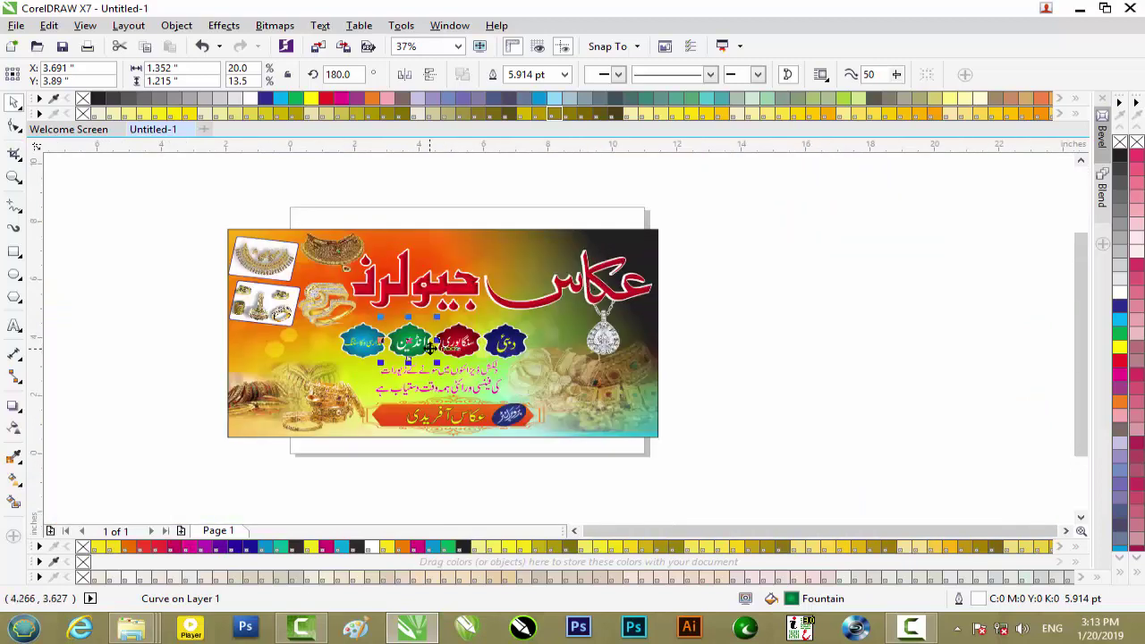
scroll(429, 352, up, 1)
click(984, 369)
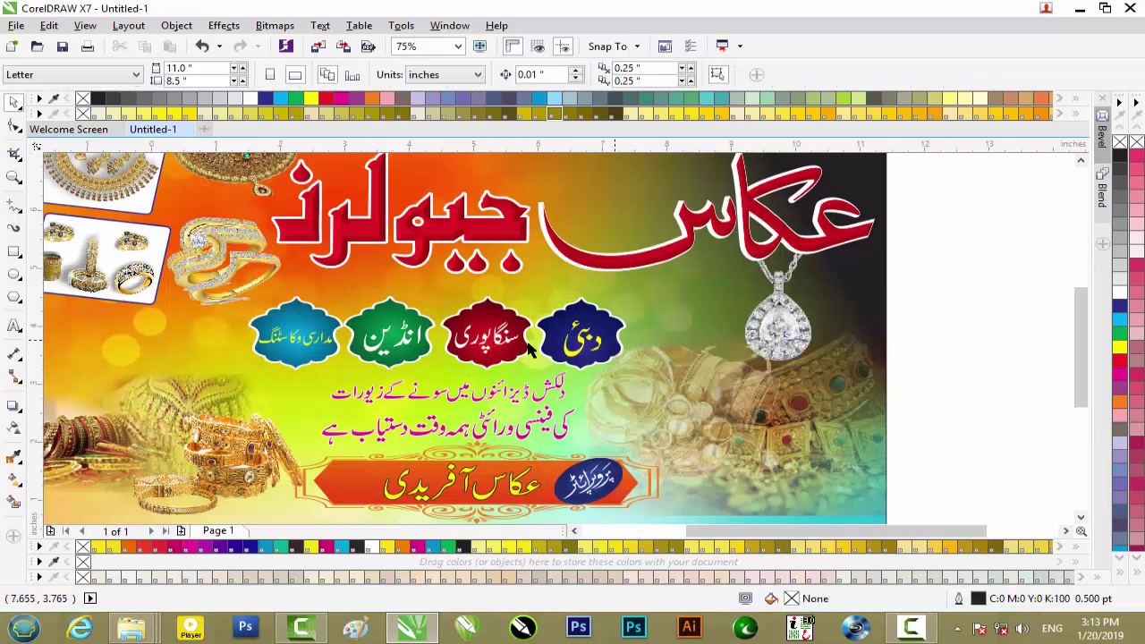
Place a copy of the word سنگاپوری from the dark red badge on the blank area beside the banner and fill it red.
click(502, 336)
drag(502, 337, 1001, 331)
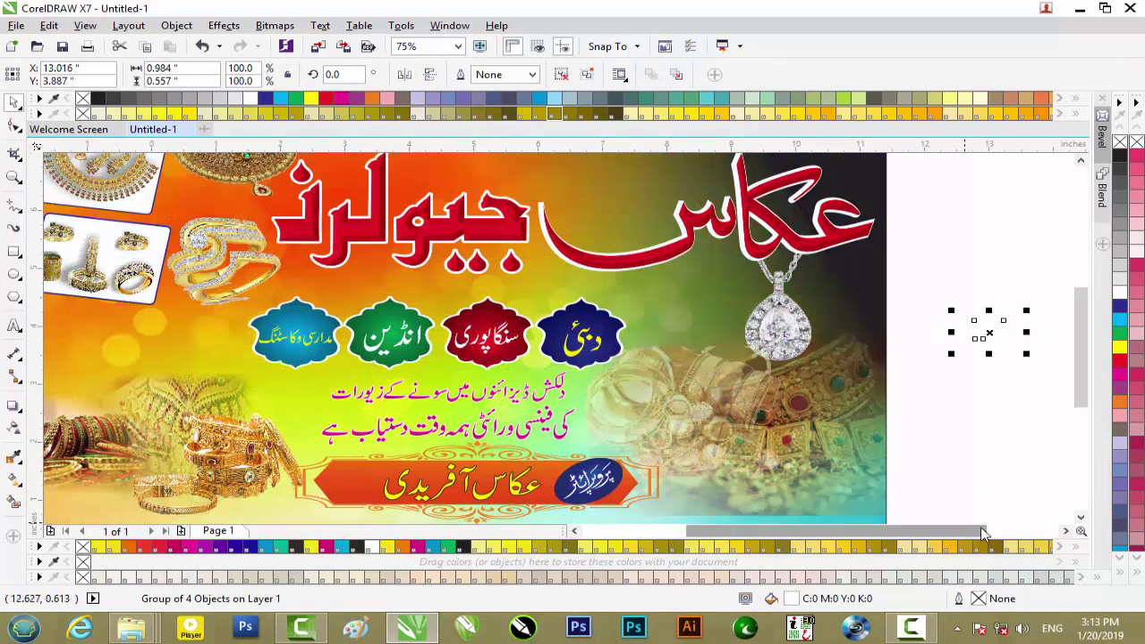
drag(972, 528, 1023, 530)
click(1120, 361)
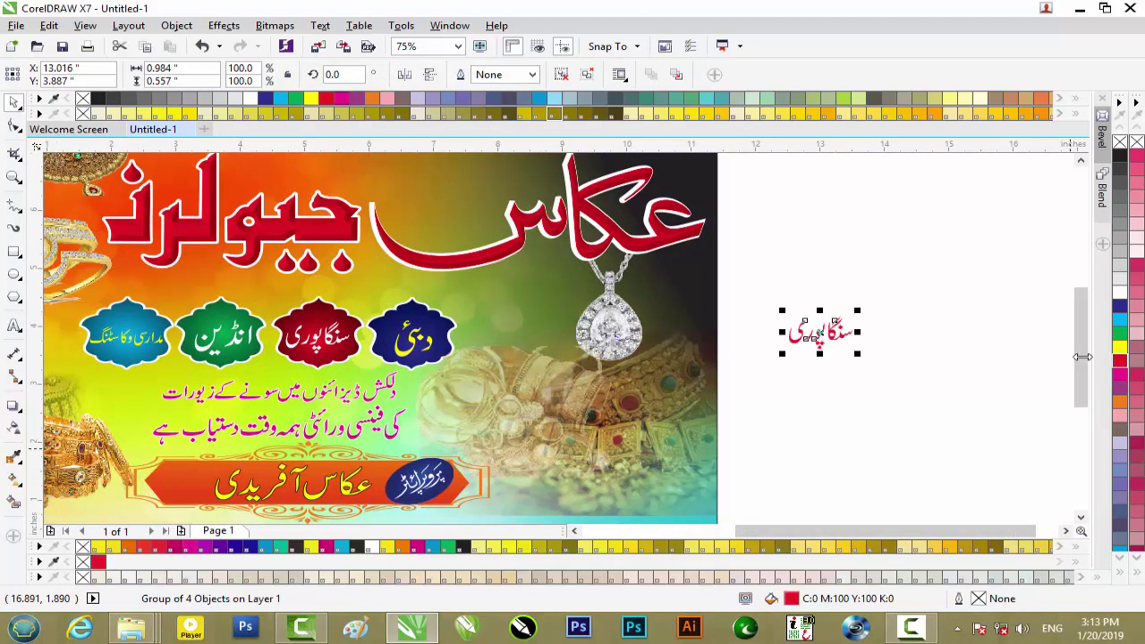
Display the Bevel settings, then ungroup the red سنگاپوری copy and combine its parts into a single curve.
scroll(812, 320, up, 1)
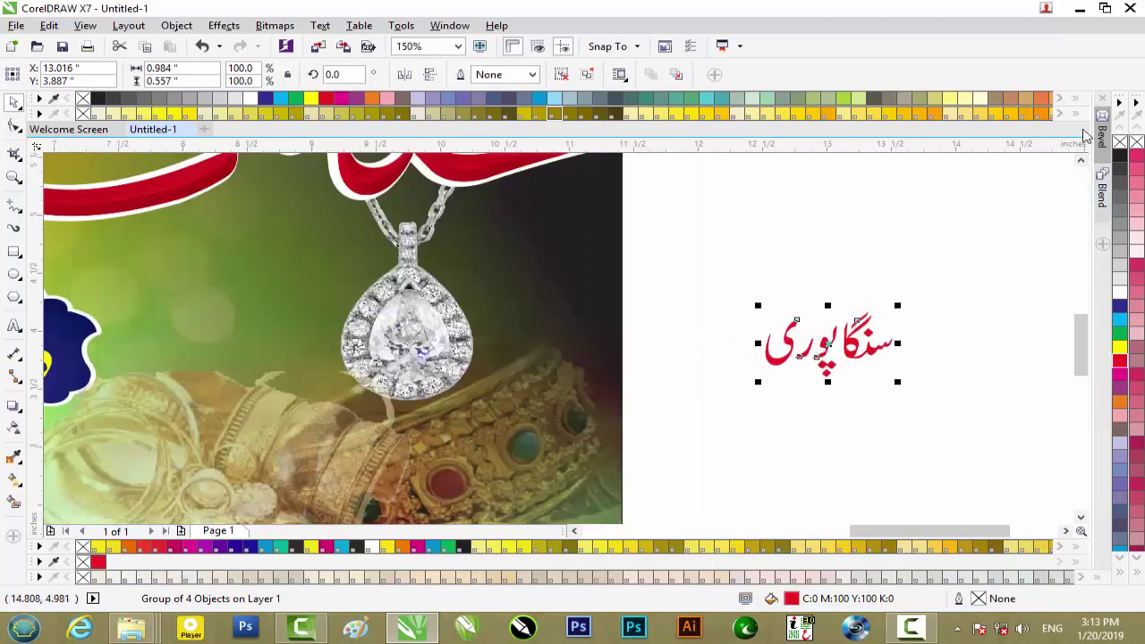
click(1101, 143)
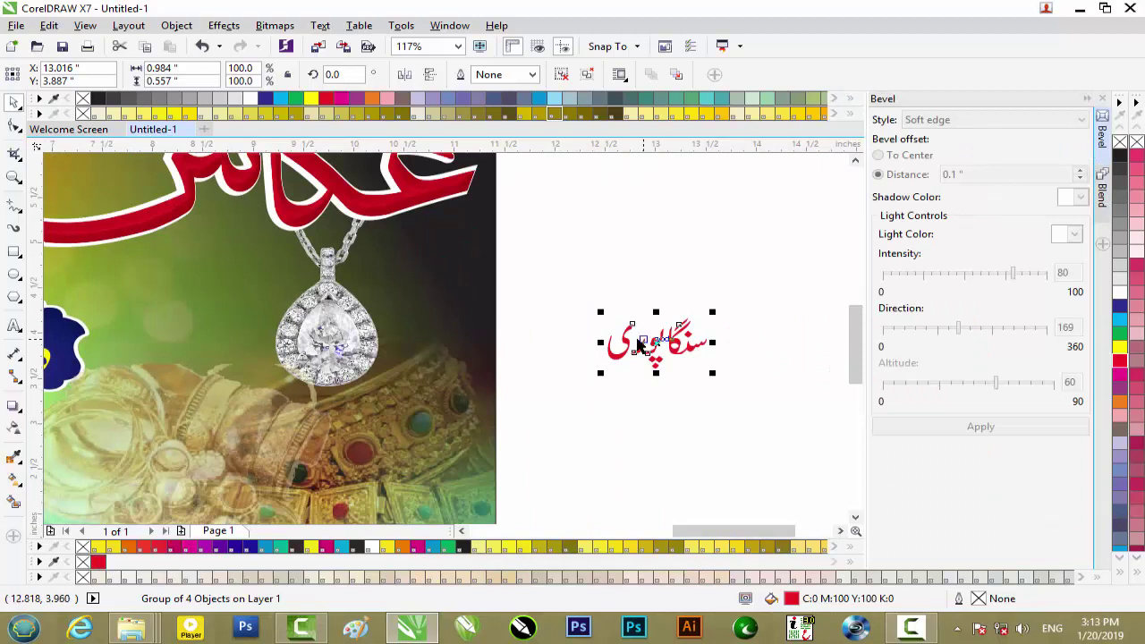
click(583, 77)
drag(770, 275, 595, 388)
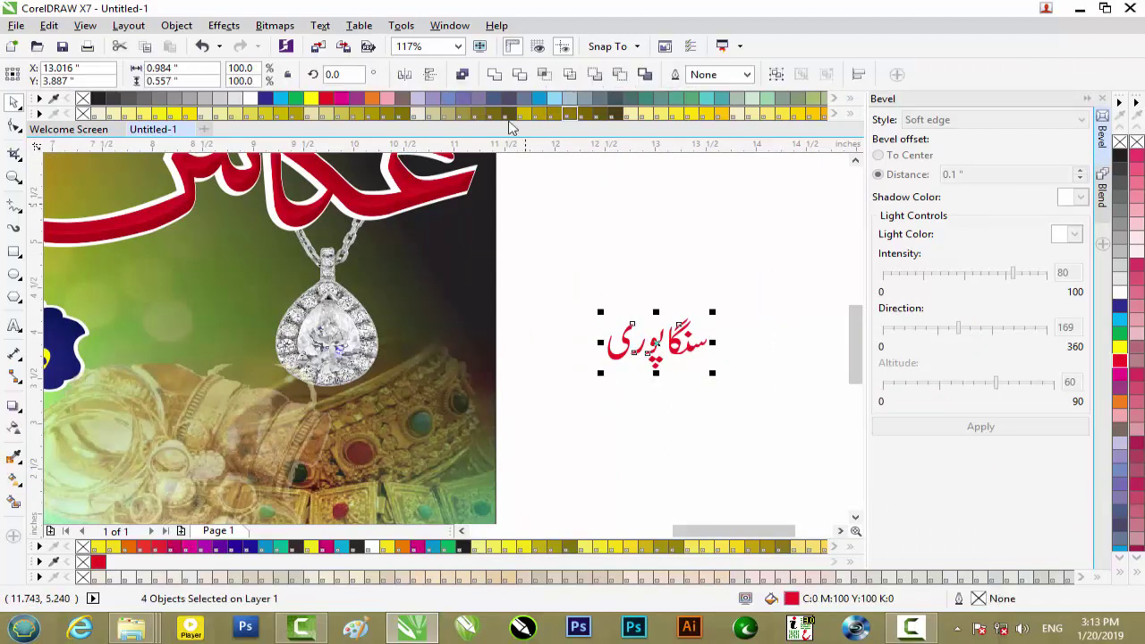
click(464, 74)
click(725, 223)
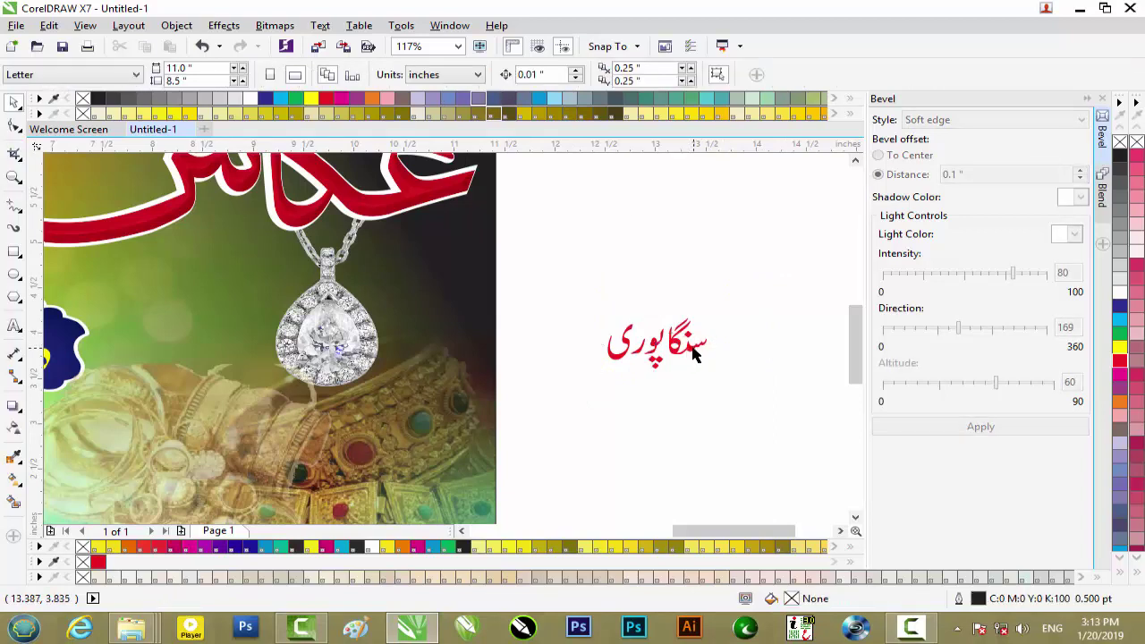
Break the red سنگاپوری curve apart and recombine all its pieces into one curve.
click(693, 349)
scroll(694, 347, up, 2)
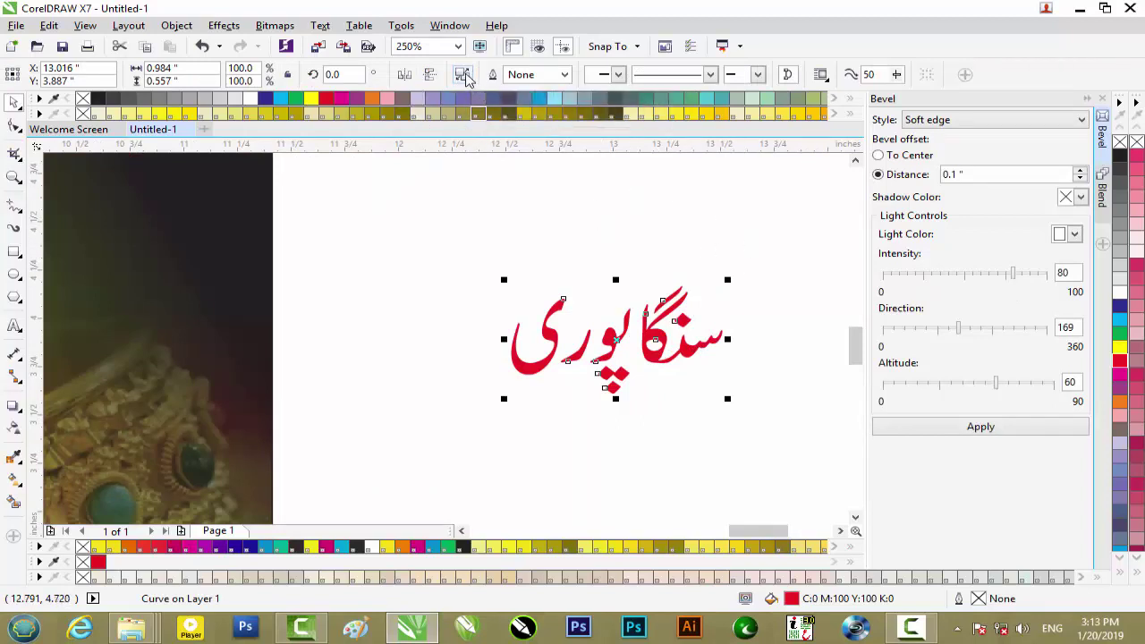
click(462, 75)
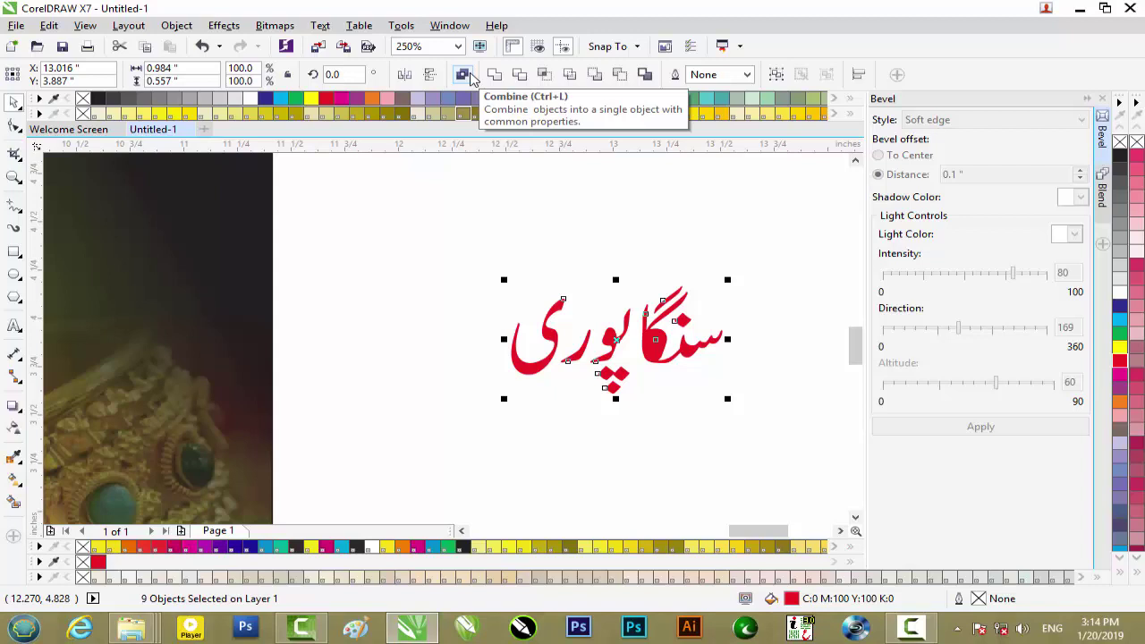
key(ctrl+l)
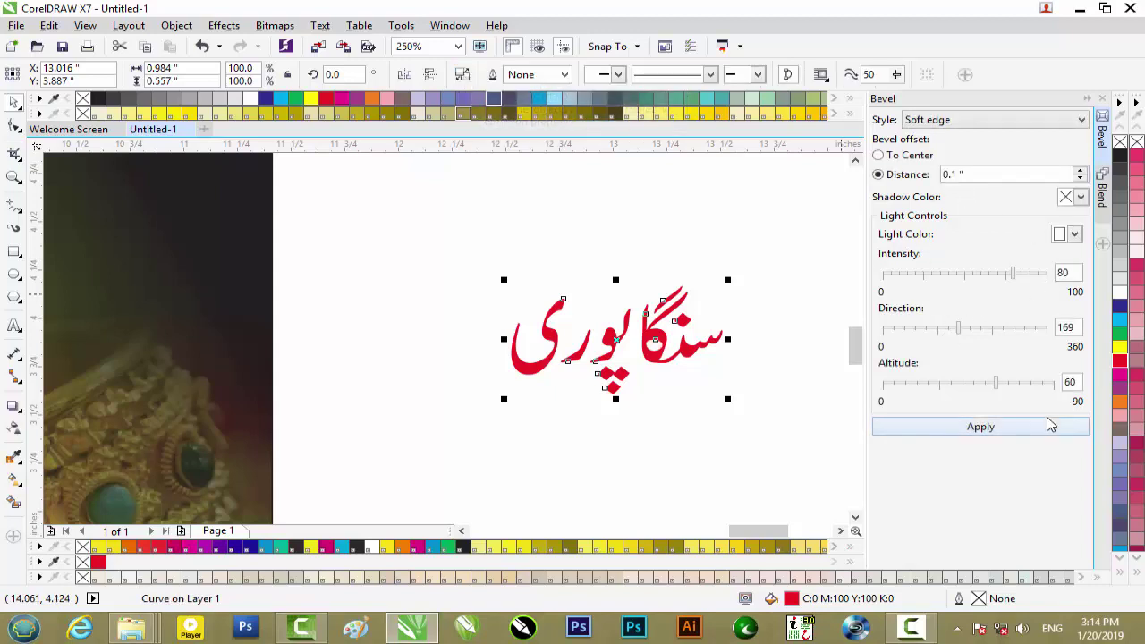
Apply a Soft edge bevel with a 0.1" distance to the red سنگاپوری curve and inspect its edges.
click(1000, 428)
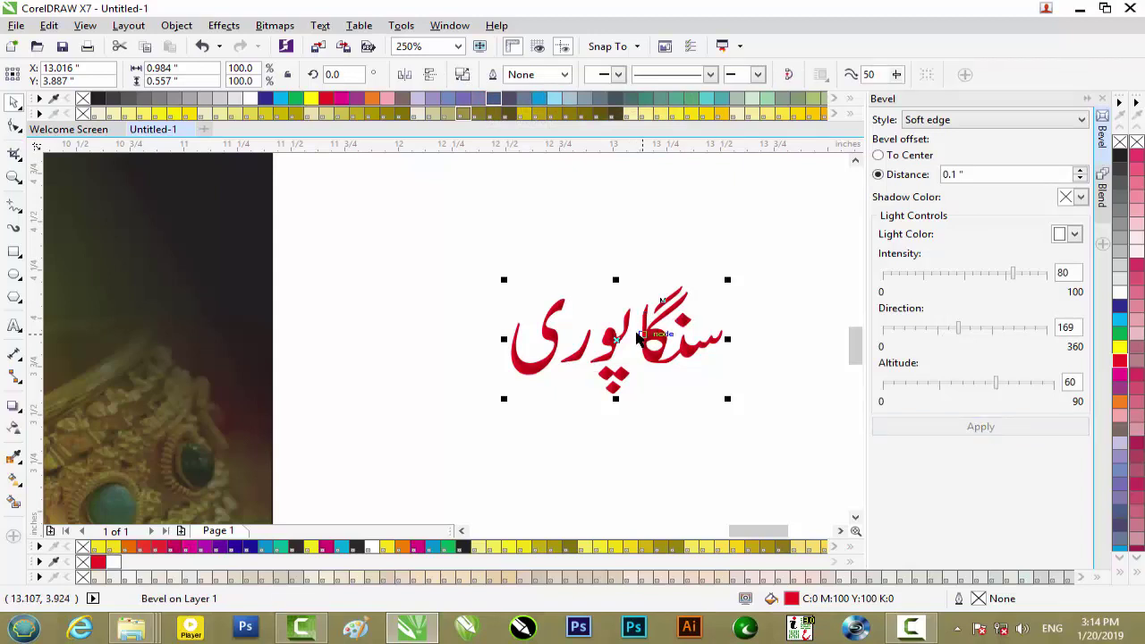
key(Escape)
scroll(716, 333, up, 4)
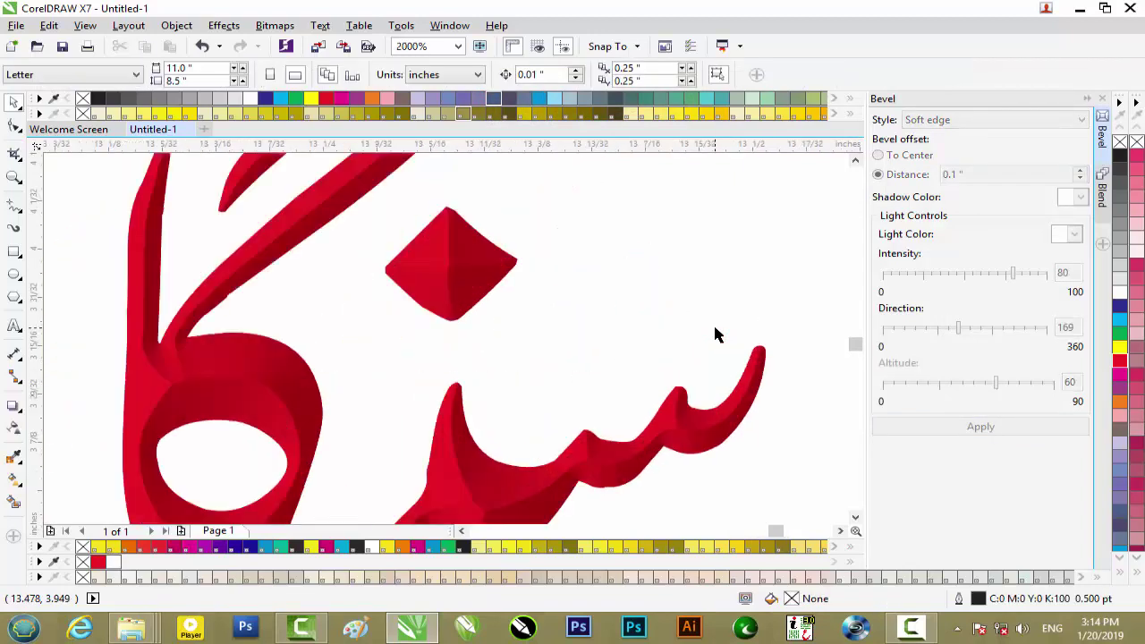
scroll(783, 344, down, 4)
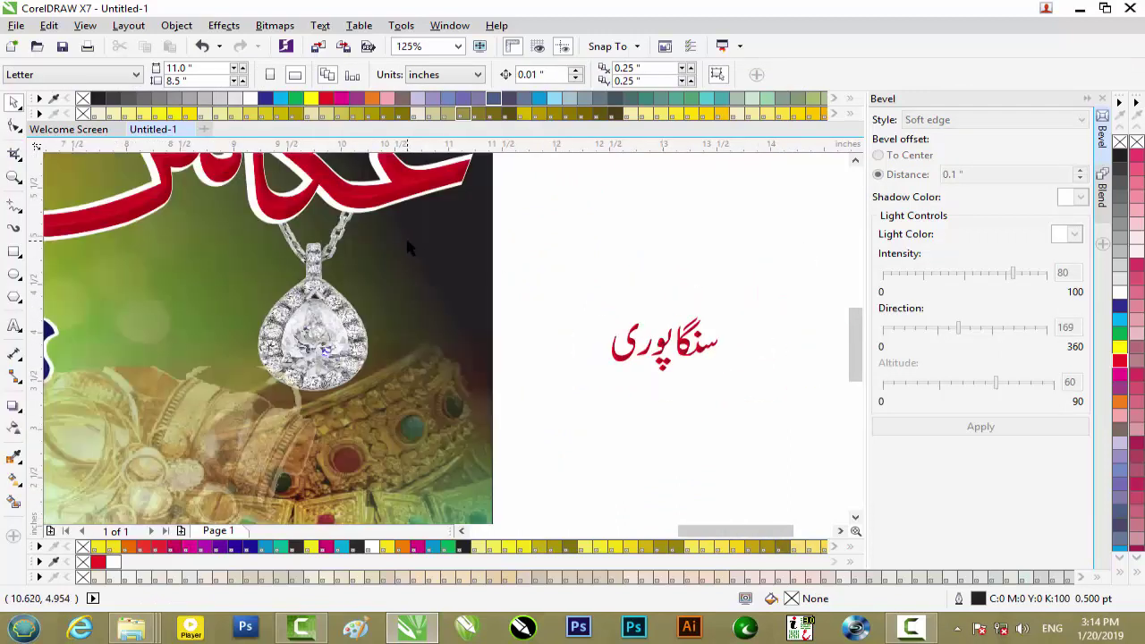
Open the banner background's PowerClip contents for editing.
scroll(404, 241, down, 1)
drag(723, 525, 646, 529)
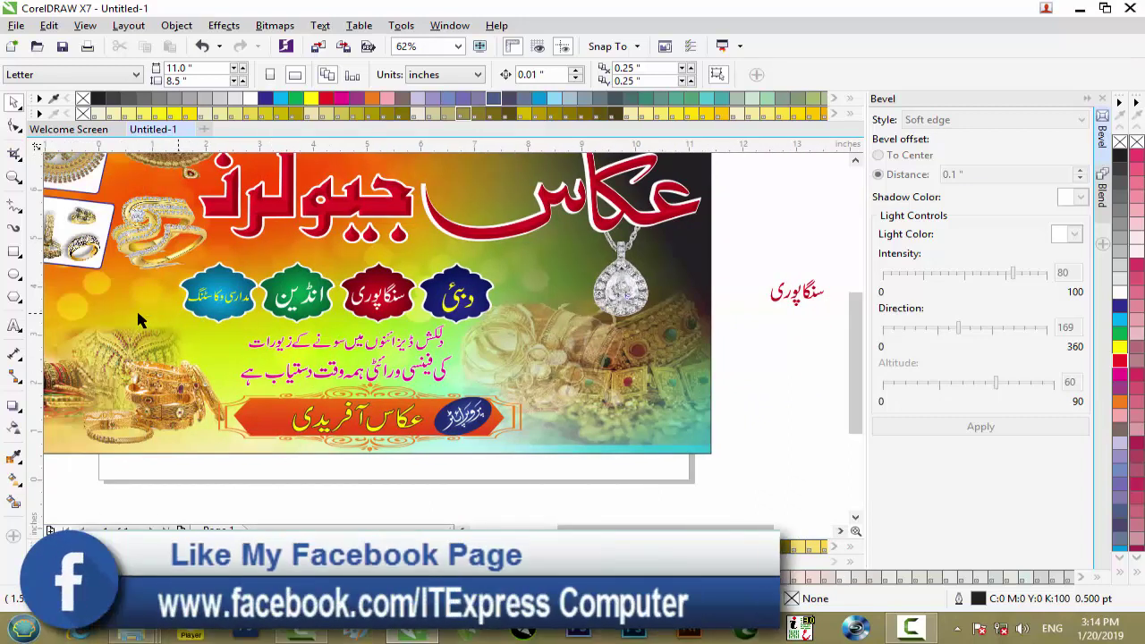
drag(570, 527, 520, 515)
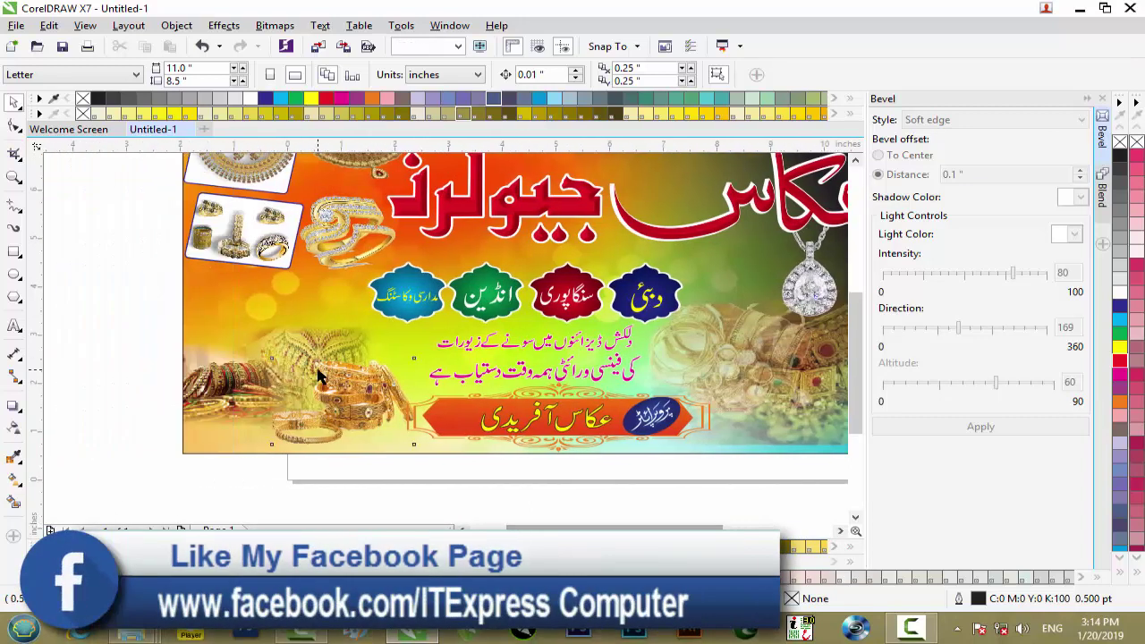
click(321, 376)
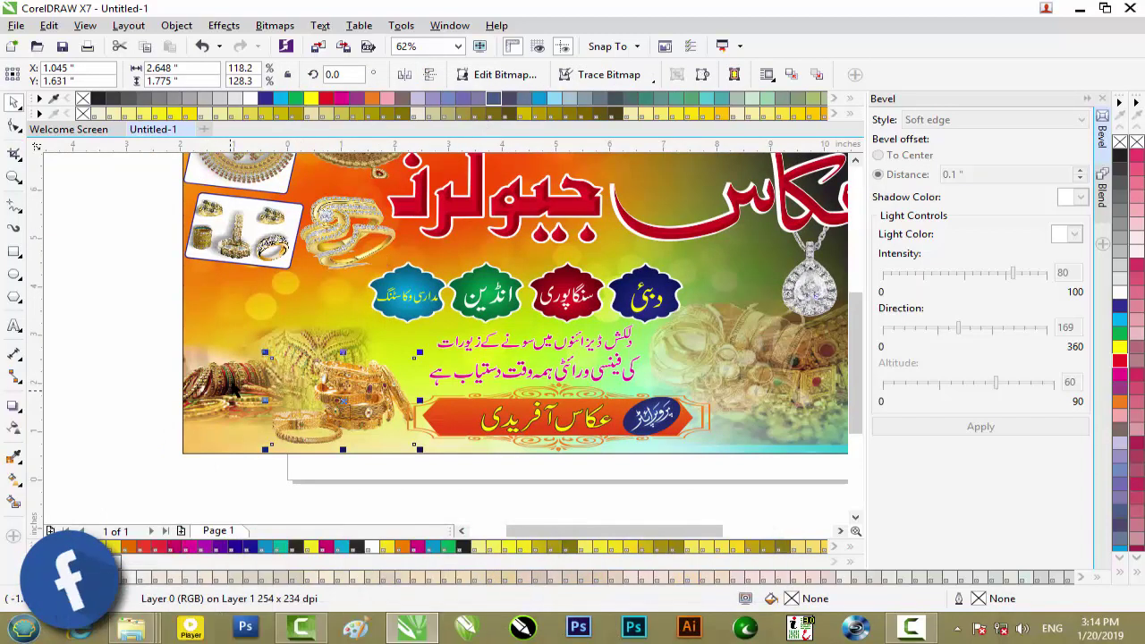
click(494, 443)
click(499, 480)
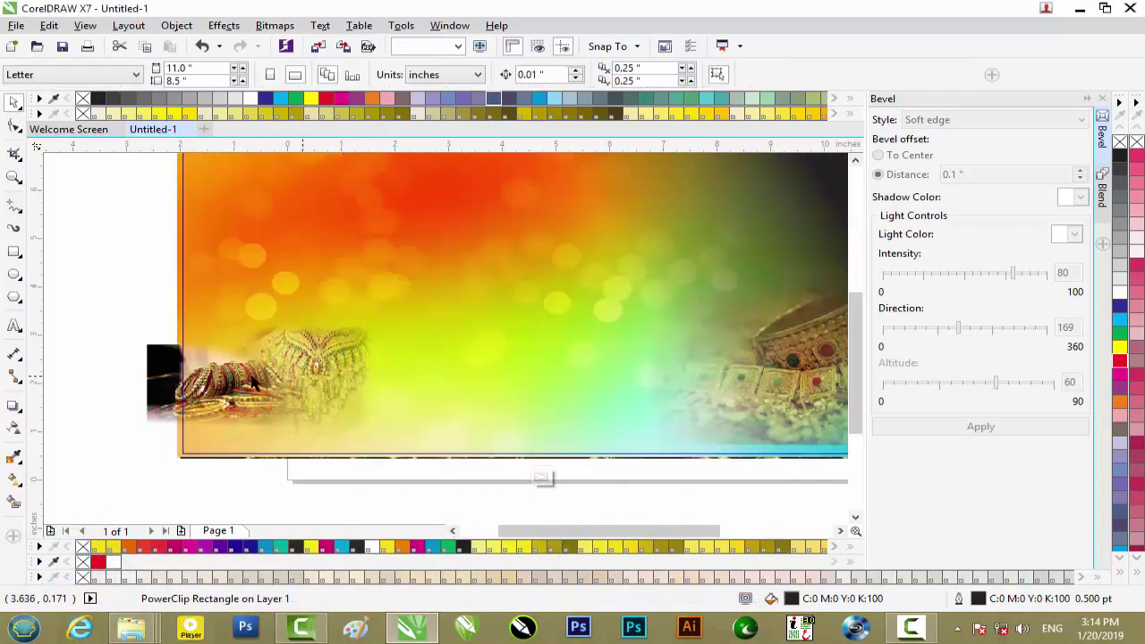
Inspect the fountain transparency on the faded necklace image in the background's lower-left area.
click(305, 367)
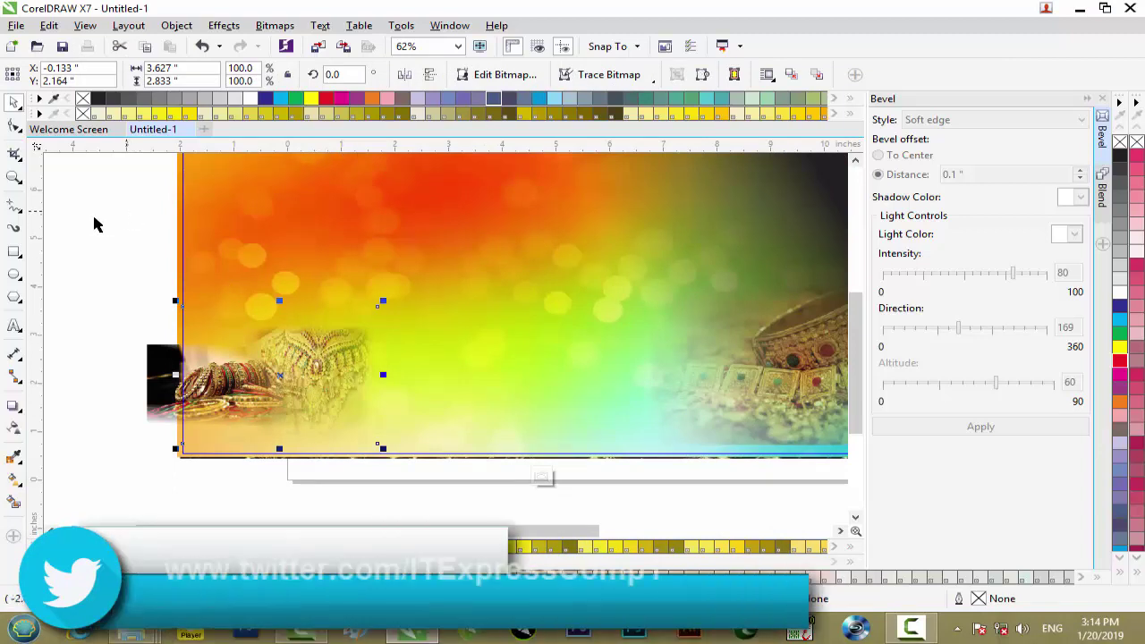
click(12, 431)
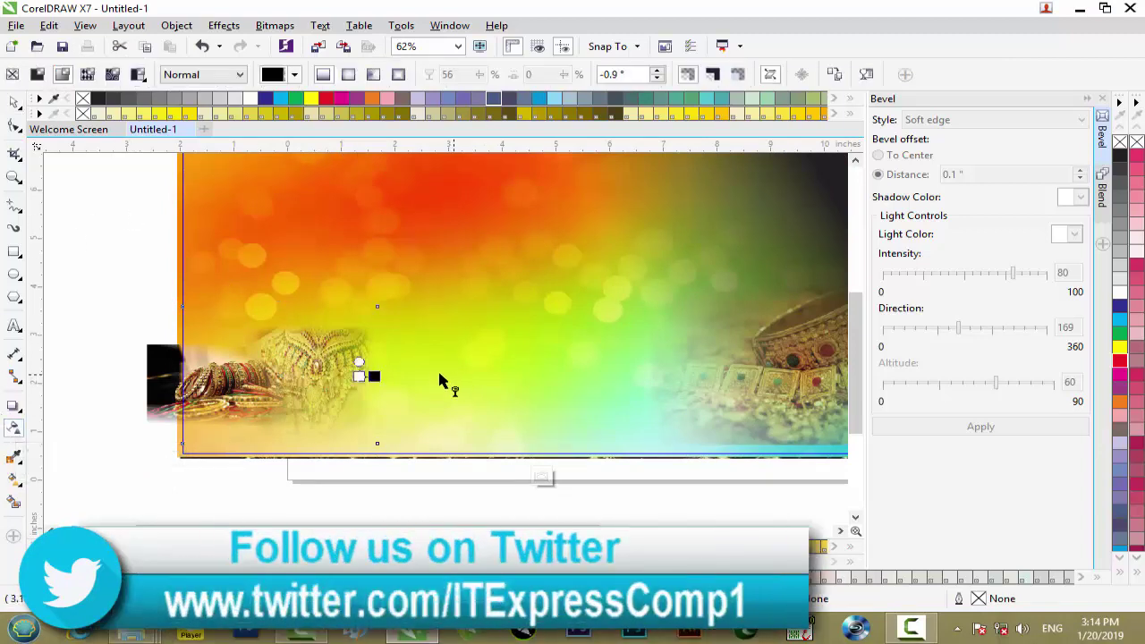
scroll(301, 376, up, 3)
scroll(547, 371, down, 3)
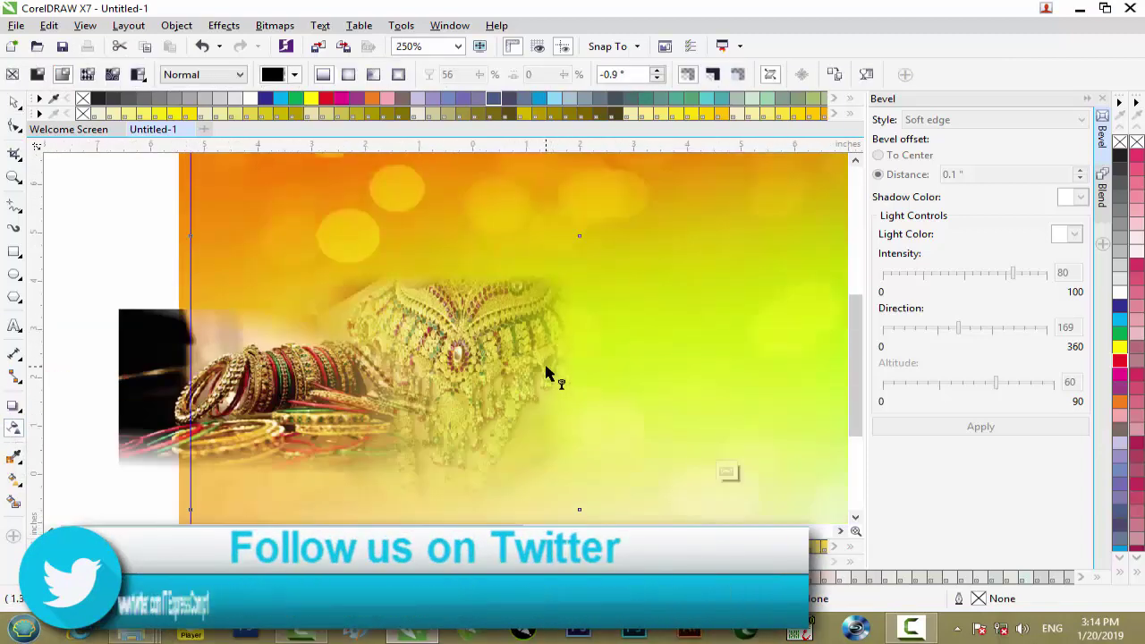
click(504, 336)
click(14, 101)
click(217, 256)
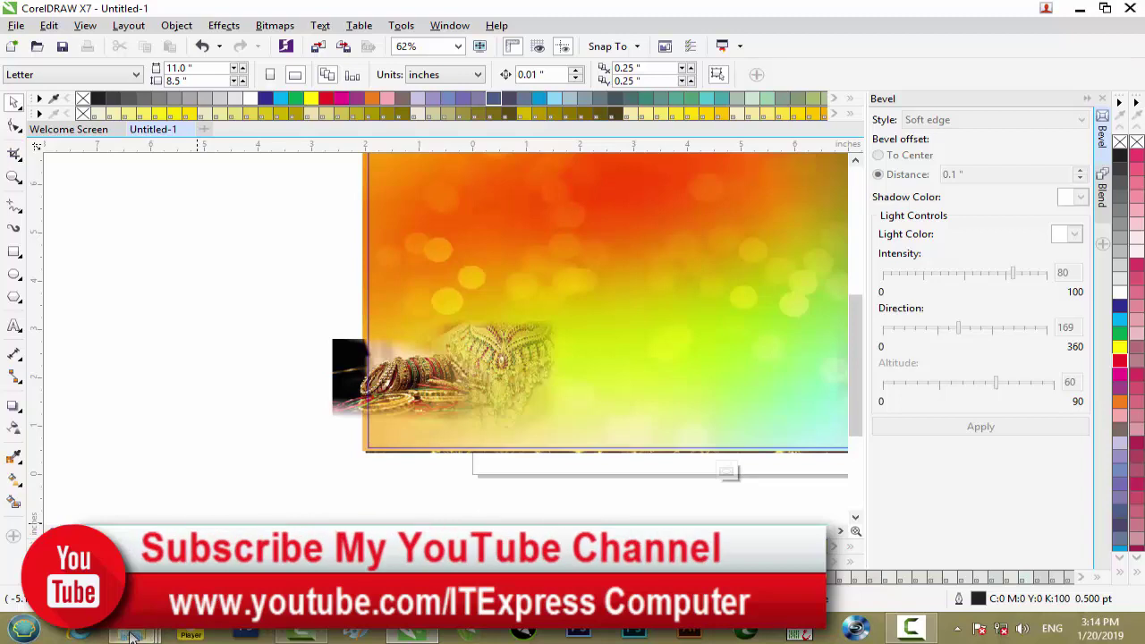
Switch to File Explorer and open New folder (2) inside the Wallpaper > Jewellery folder on Local Disk (H:).
mouse_move(132, 633)
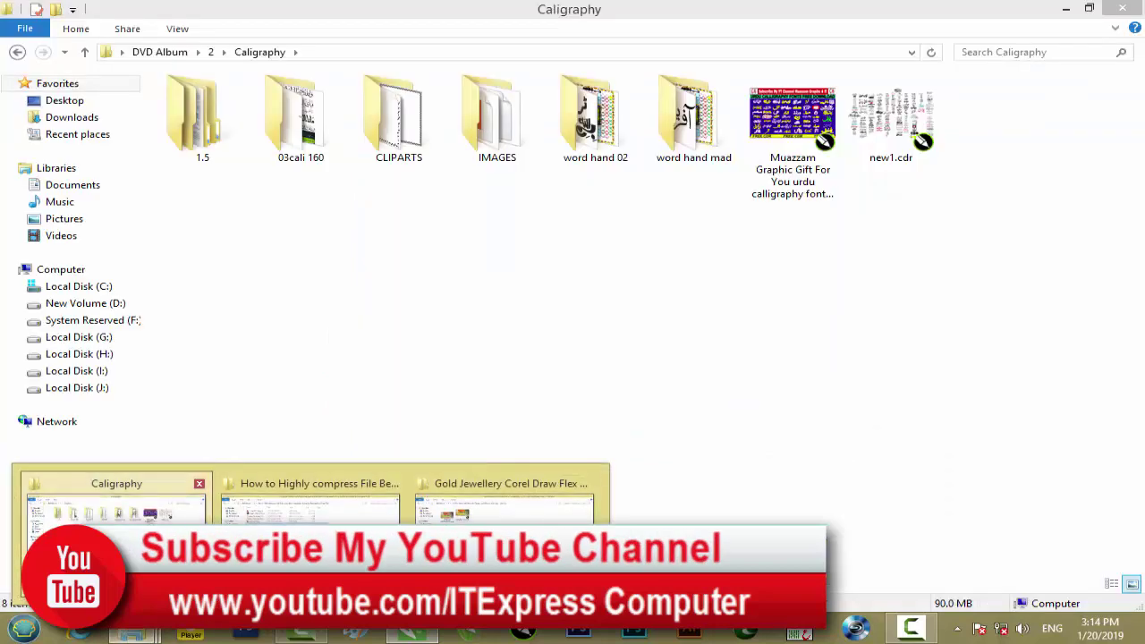
click(117, 510)
click(89, 354)
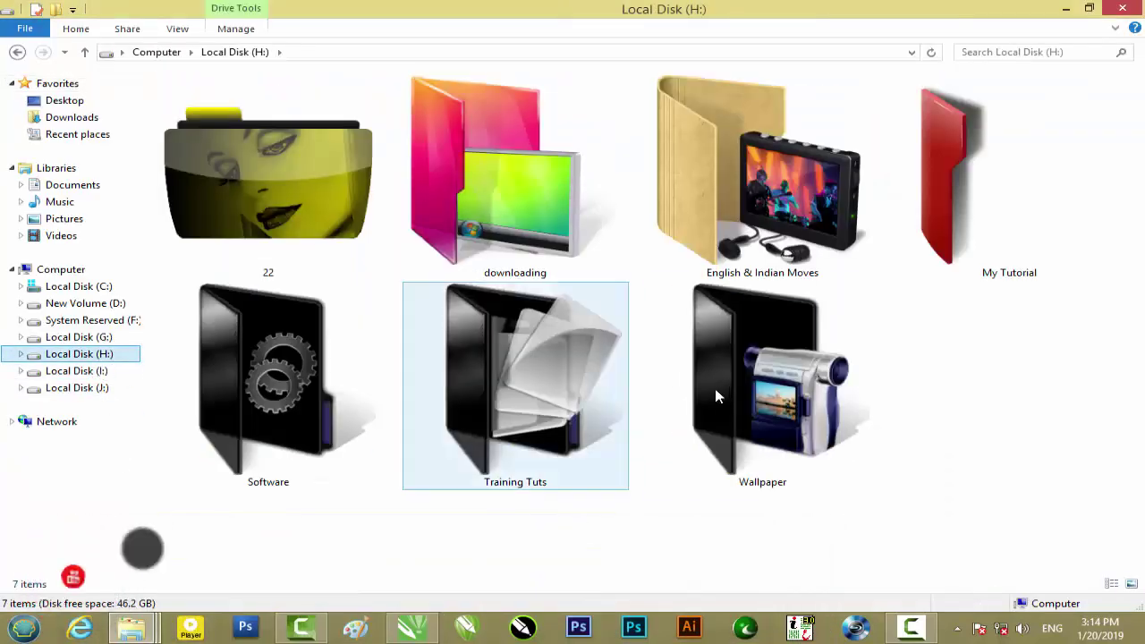
double_click(719, 397)
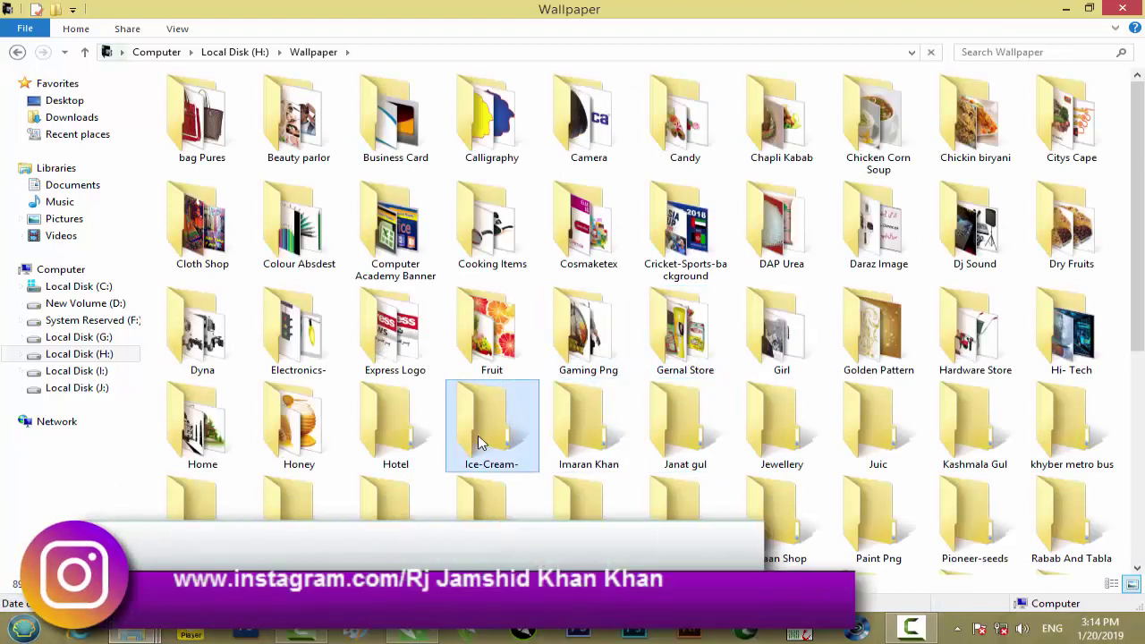
double_click(789, 436)
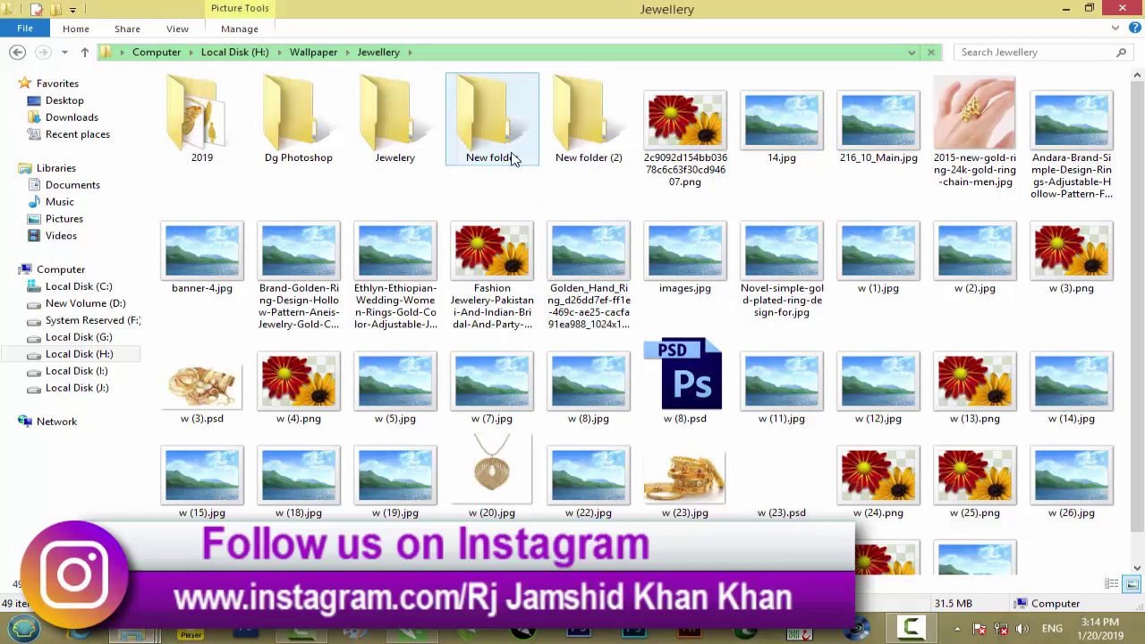
double_click(567, 157)
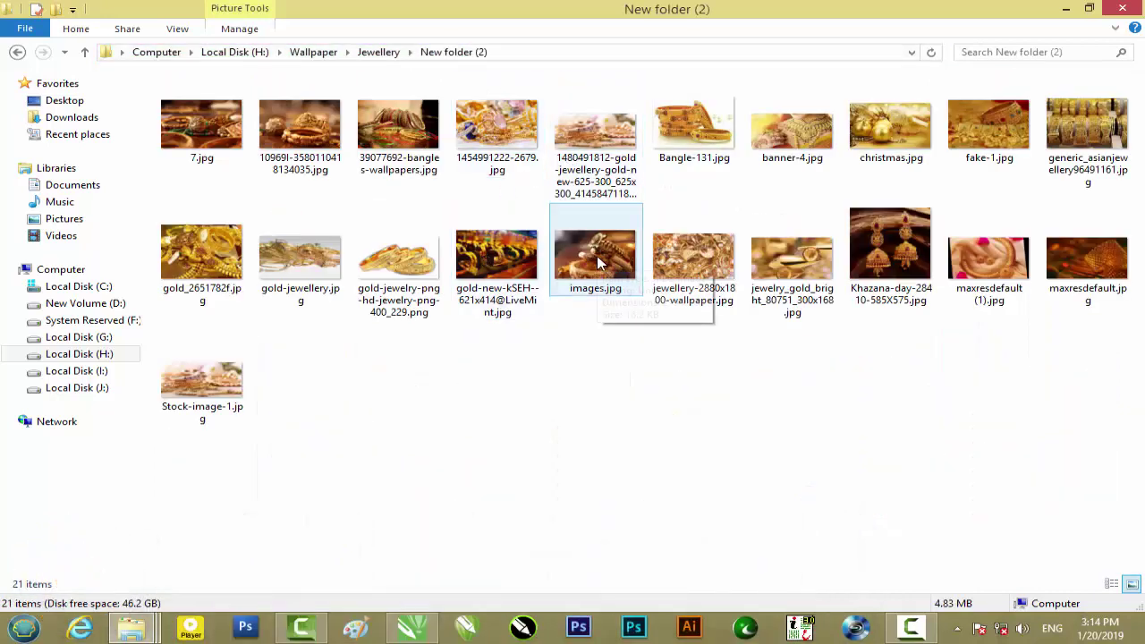
Bring images.jpg into the CorelDRAW PowerClip contents, enlarge it to about 3.59 × 2.39 inches, and collapse the Bevel docker.
drag(597, 256, 640, 275)
drag(642, 386, 616, 401)
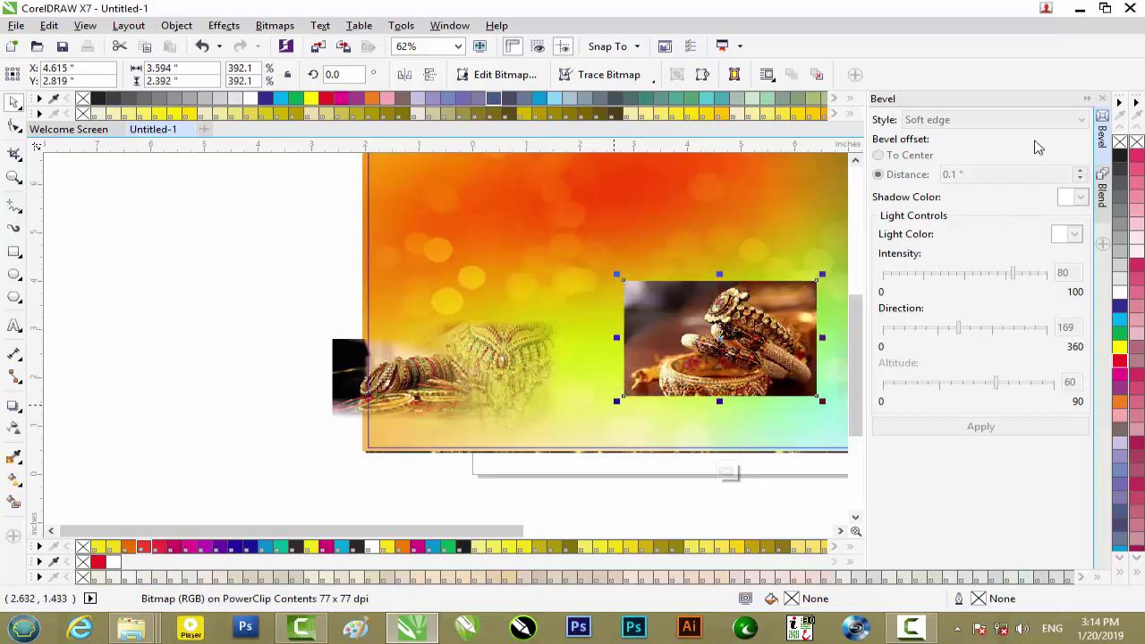
click(1087, 98)
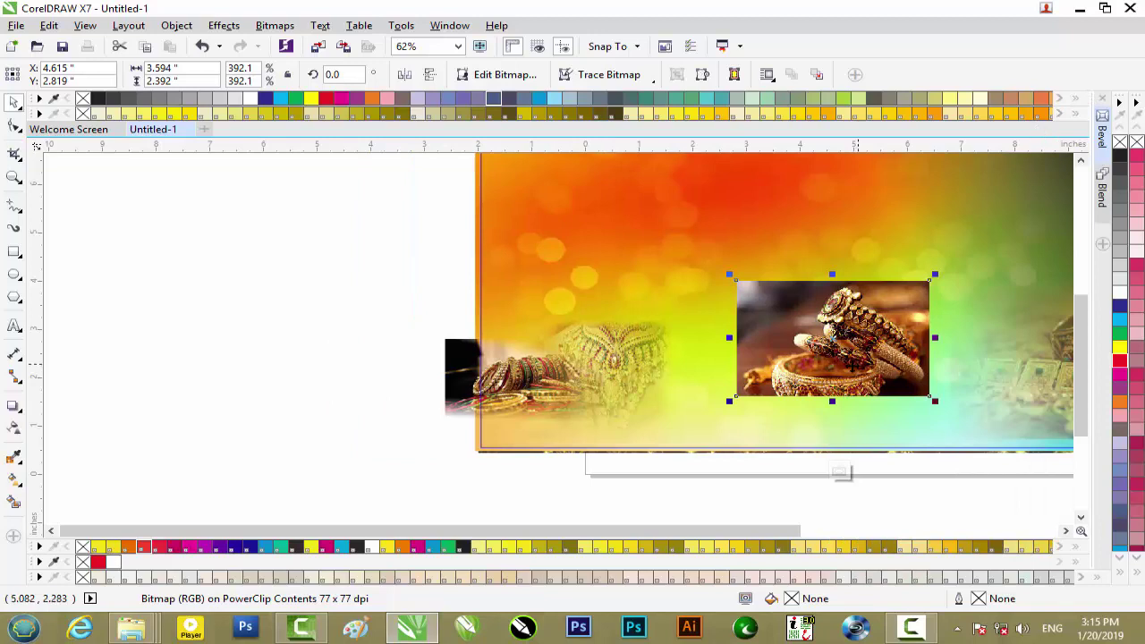
drag(767, 531, 788, 528)
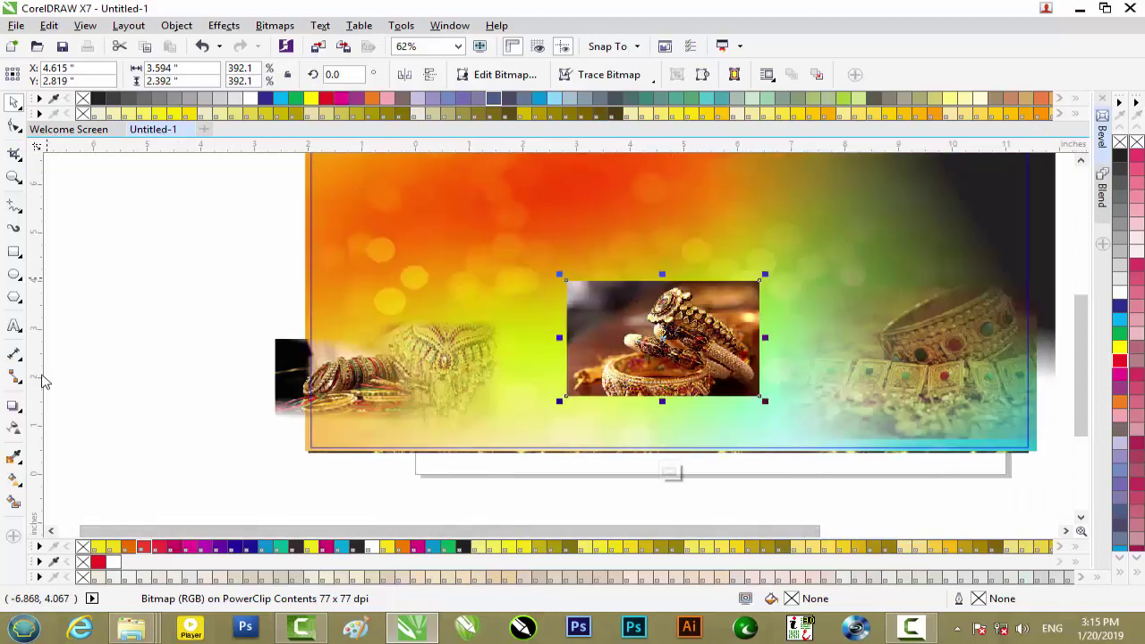
Fade the new jewellery image's left edge with a linear transparency and convert it to a 300 dpi CMYK bitmap.
click(13, 428)
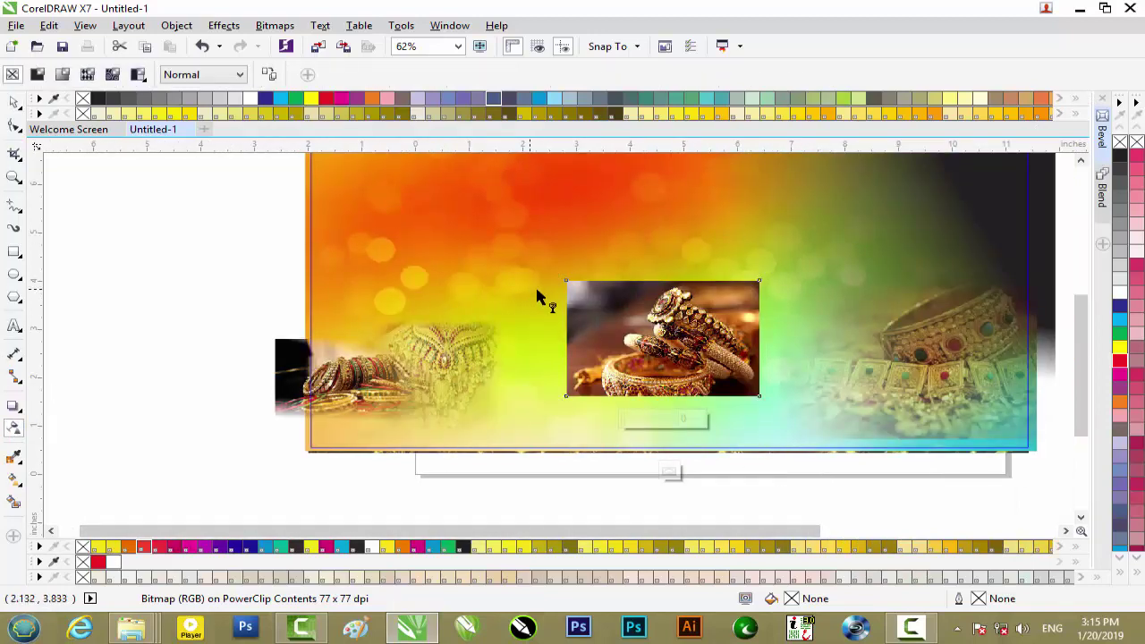
drag(606, 315, 509, 296)
scroll(610, 309, up, 1)
drag(407, 282, 544, 302)
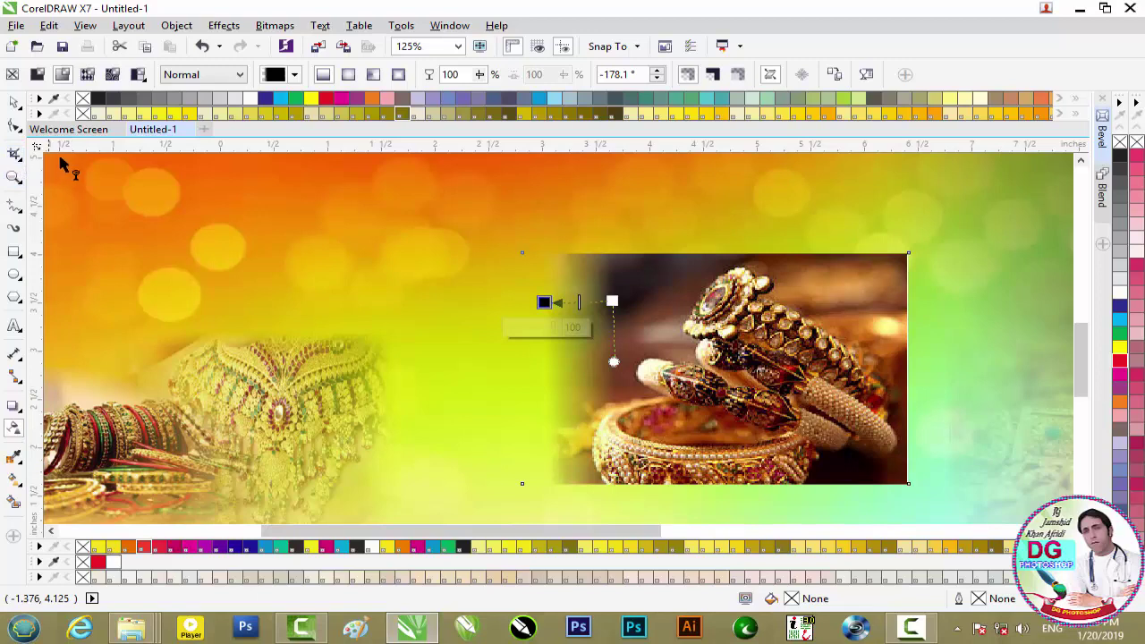
click(273, 25)
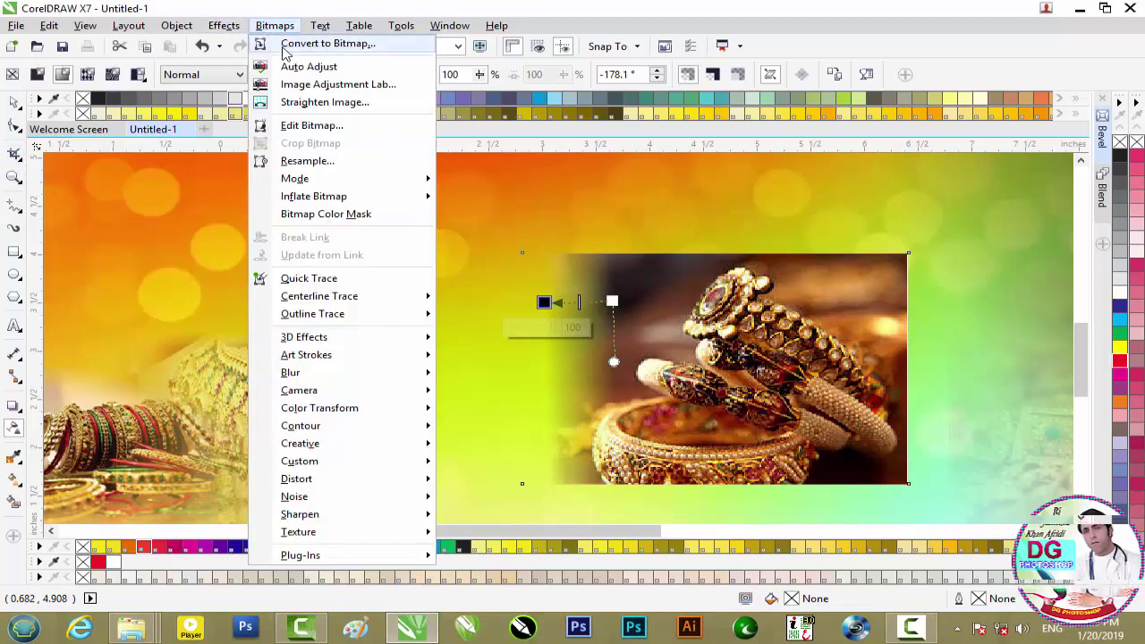
click(295, 44)
click(522, 400)
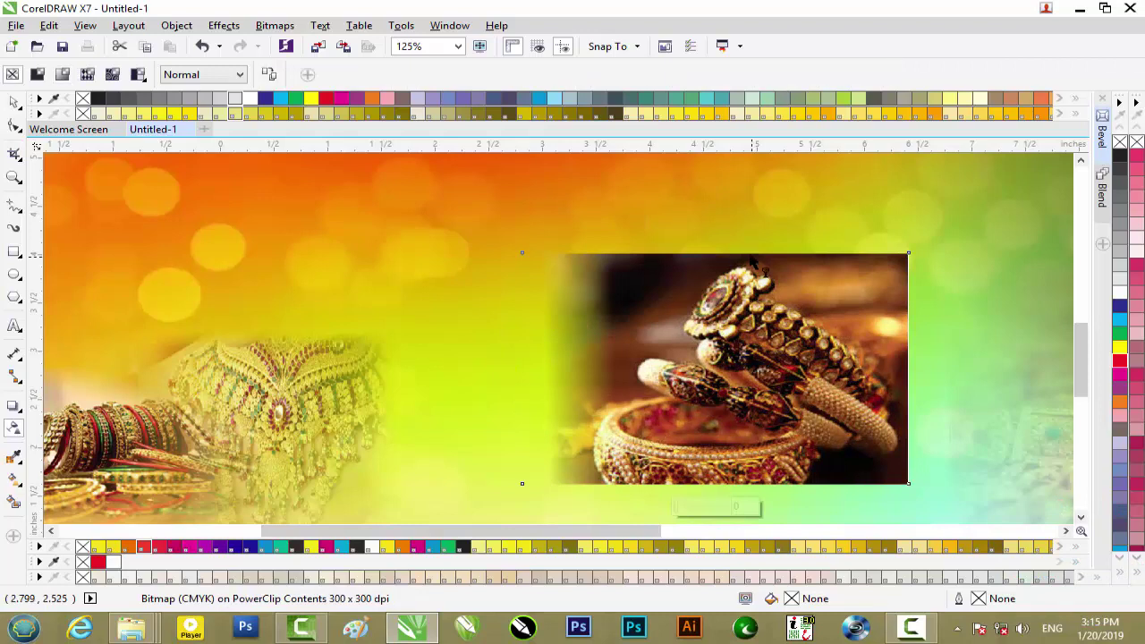
Fade the jewellery image's right edge and convert it to a 300 dpi CMYK bitmap with a transparent background.
drag(856, 302, 804, 310)
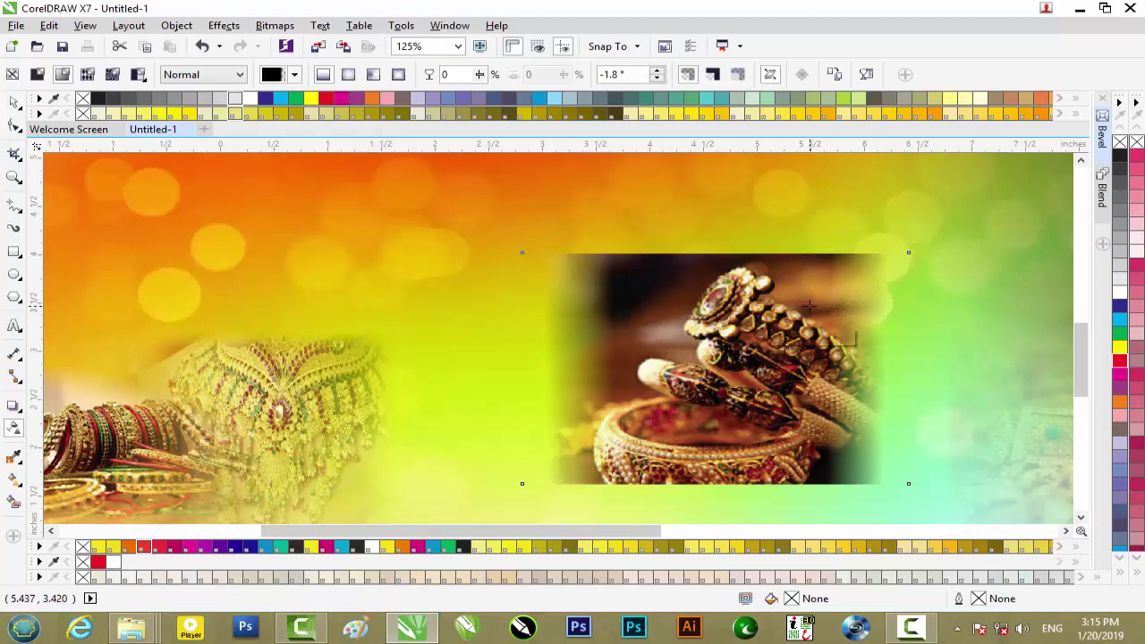
click(275, 25)
click(322, 43)
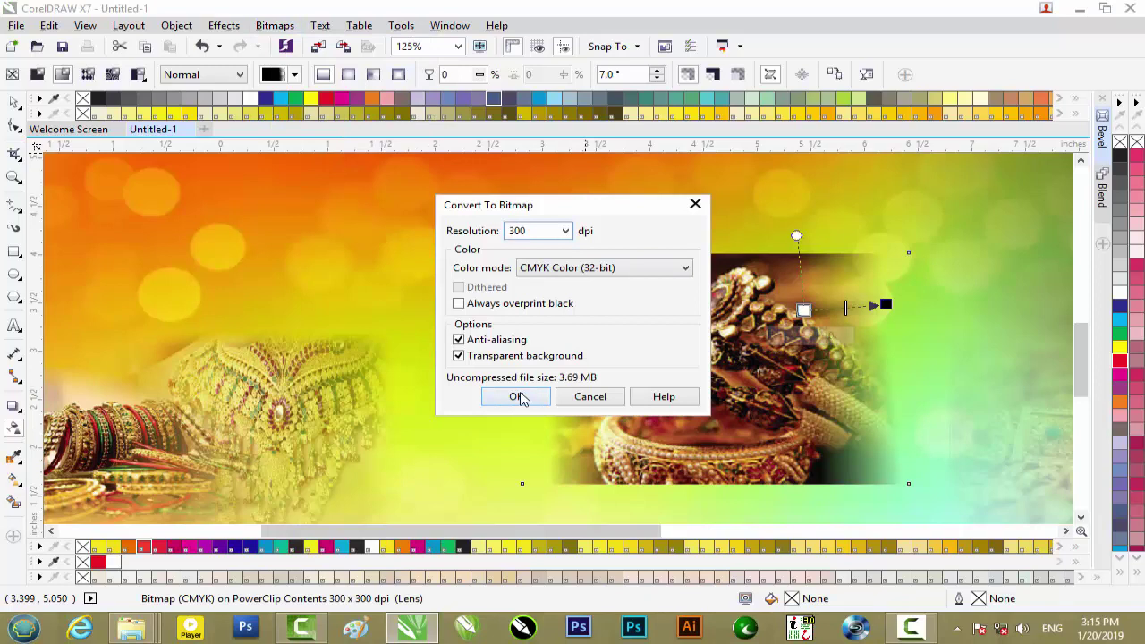
click(522, 398)
Fade the jewellery image's top edge and convert it to a 300 dpi CMYK bitmap with a transparent background.
drag(733, 234, 735, 184)
drag(733, 235, 730, 288)
drag(734, 184, 731, 262)
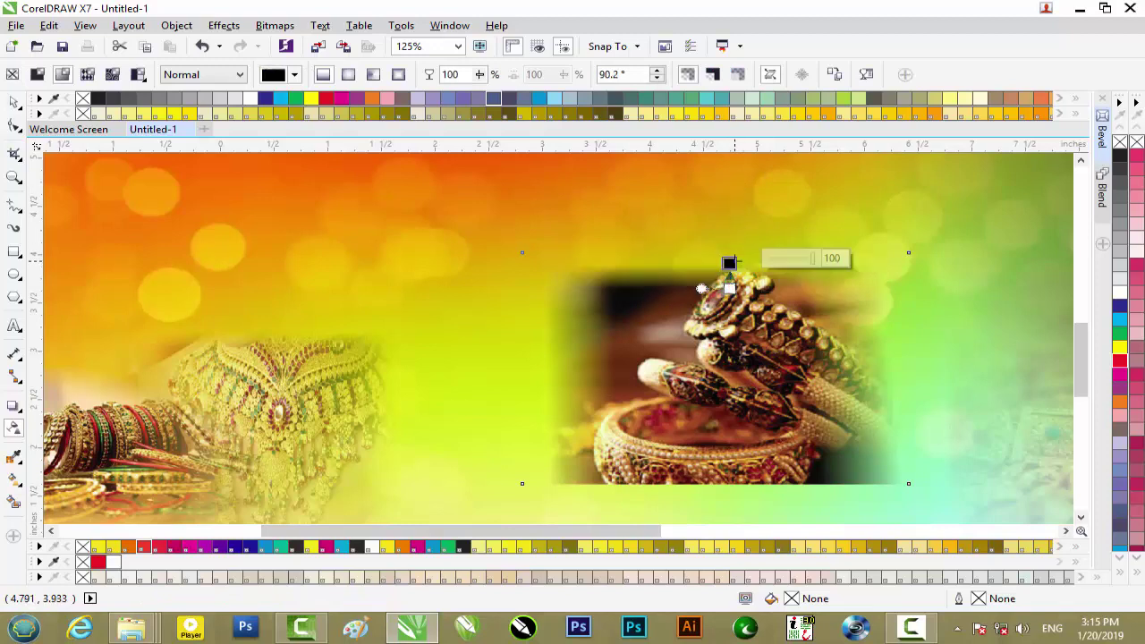
scroll(1090, 339, down, 2)
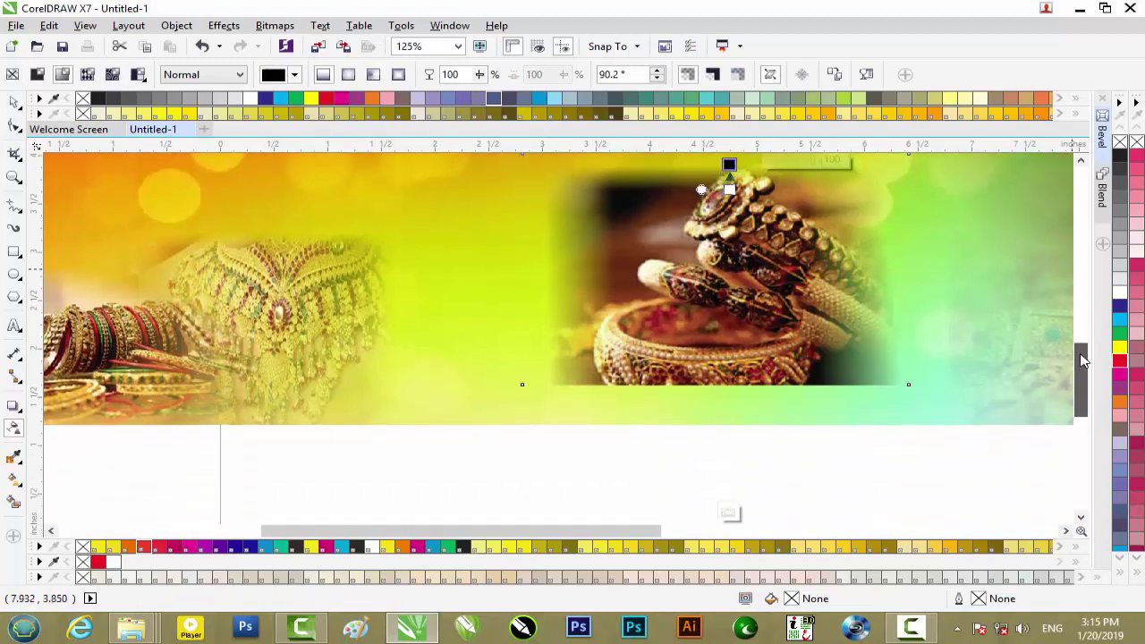
click(273, 25)
click(308, 44)
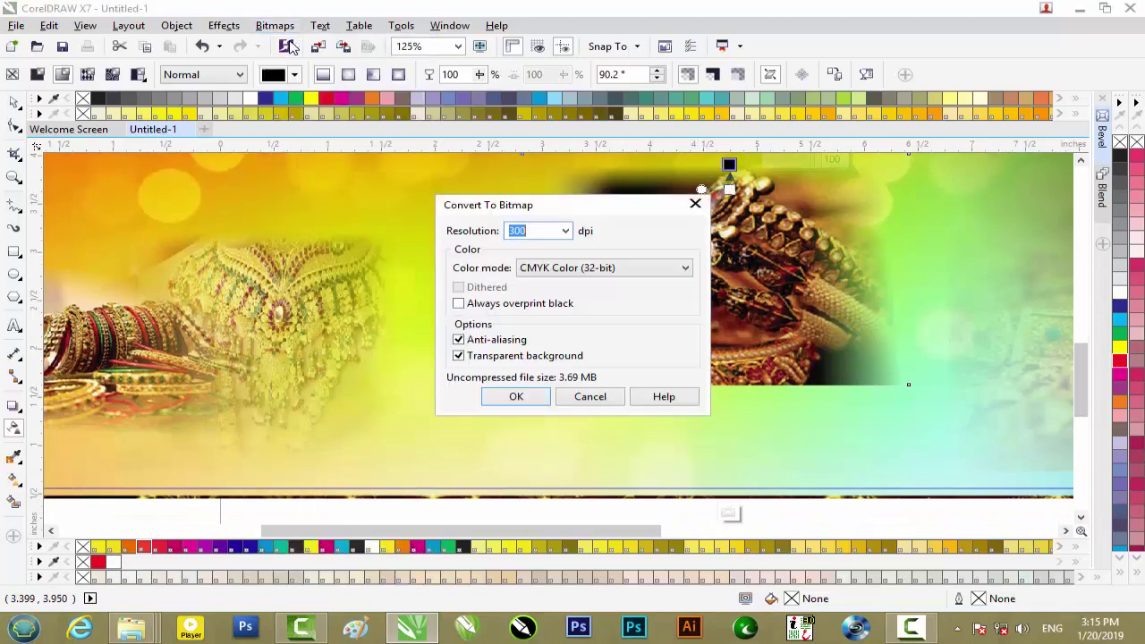
click(516, 397)
Fade the jewellery image's bottom edge and convert it to a 300 dpi CMYK bitmap with a transparent background.
drag(732, 415, 731, 395)
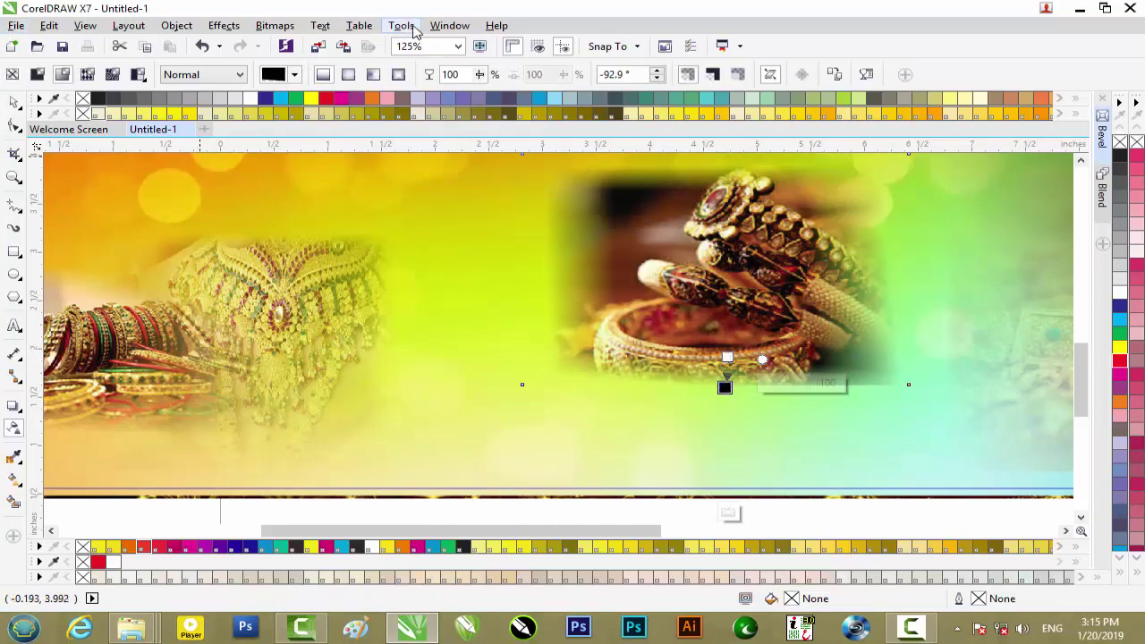
click(275, 25)
click(304, 43)
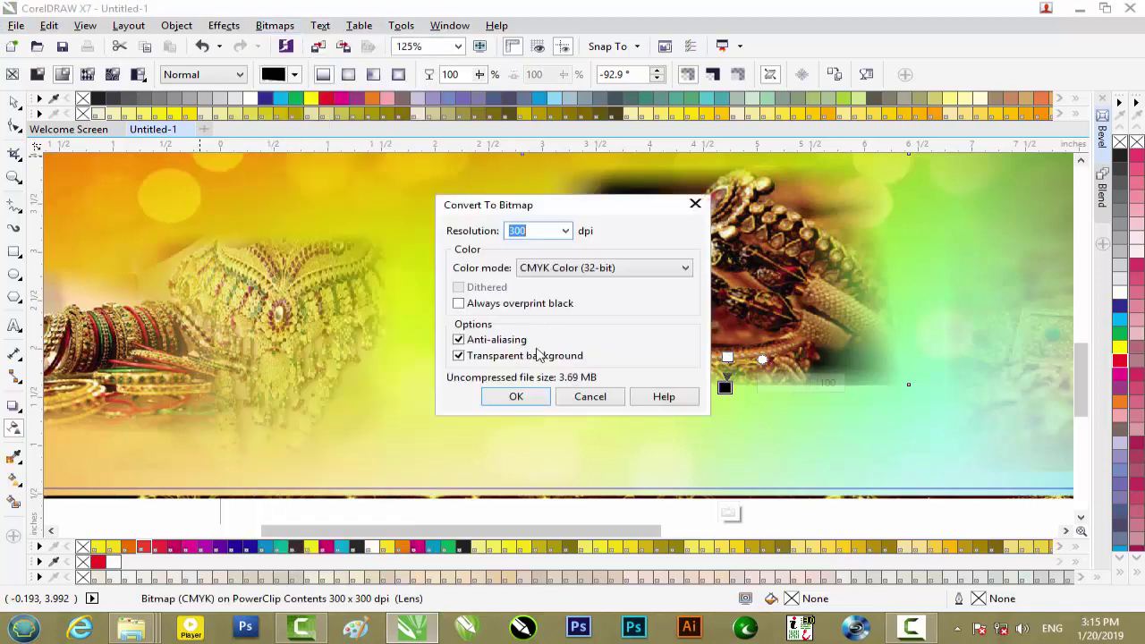
click(512, 399)
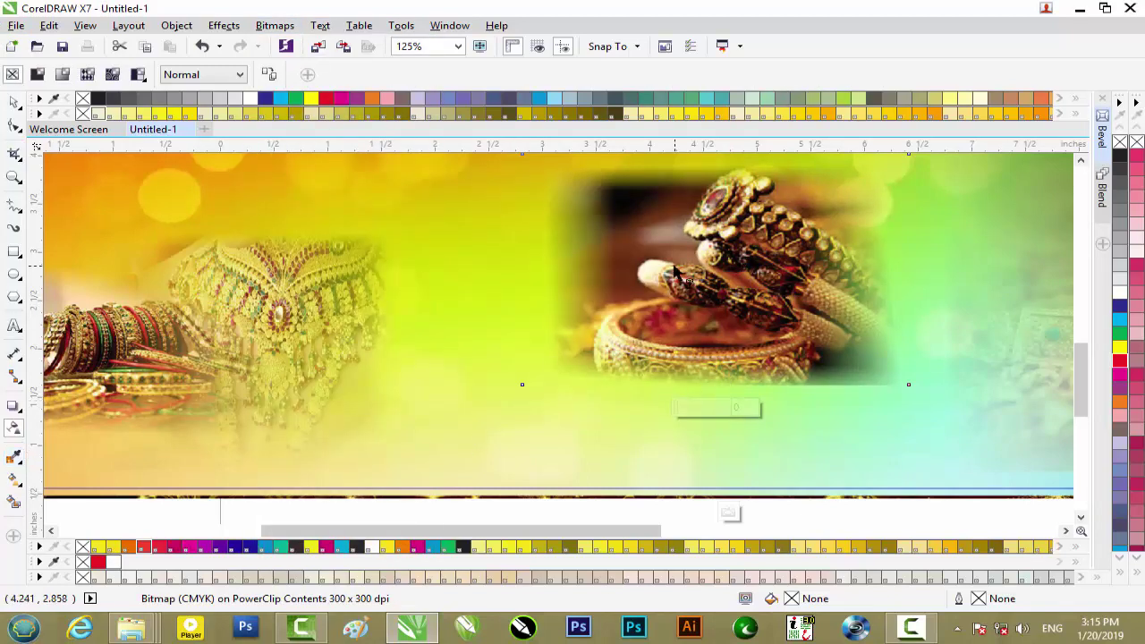
Try an elliptical fountain transparency repositioned over the jewellery image, then the conical and rectangular types.
drag(579, 276, 787, 273)
click(348, 75)
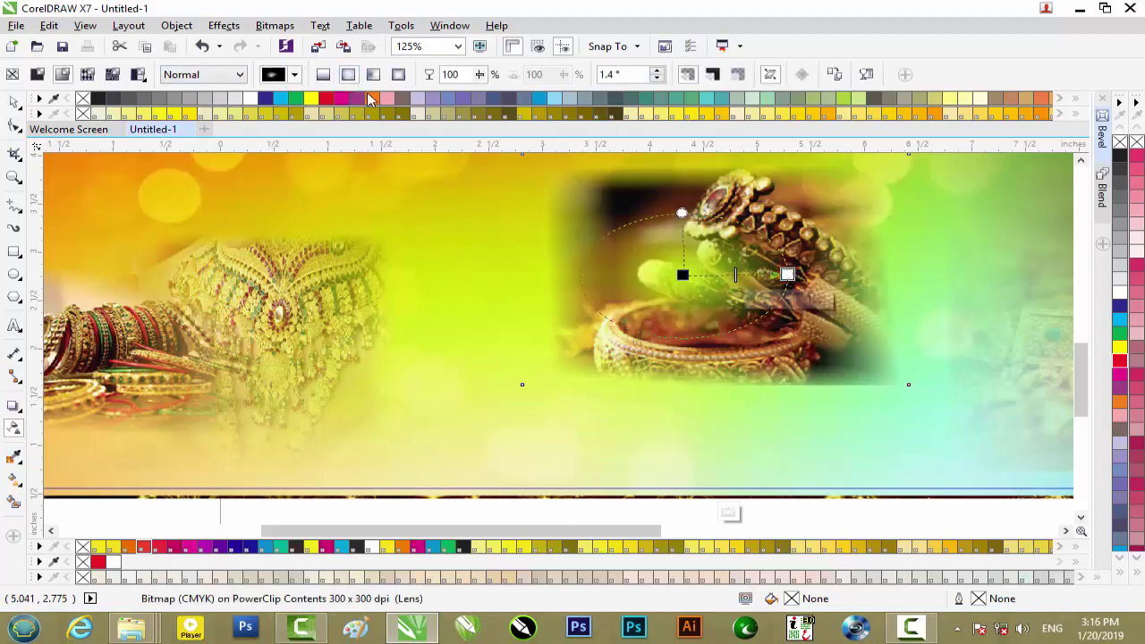
drag(683, 276, 634, 274)
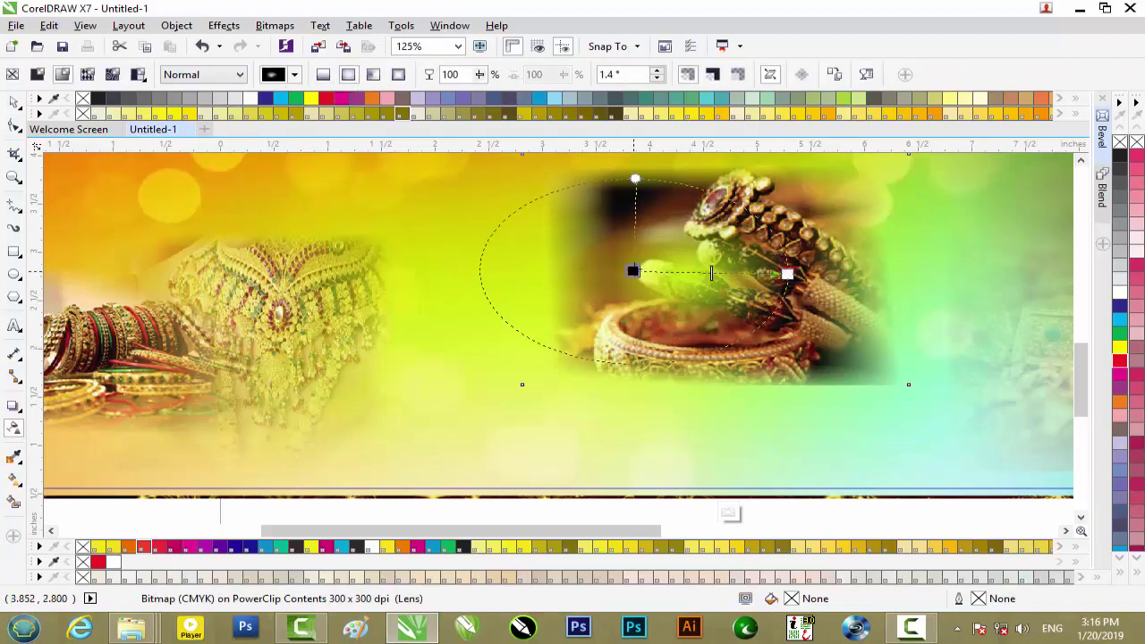
drag(787, 274, 903, 269)
drag(635, 273, 747, 269)
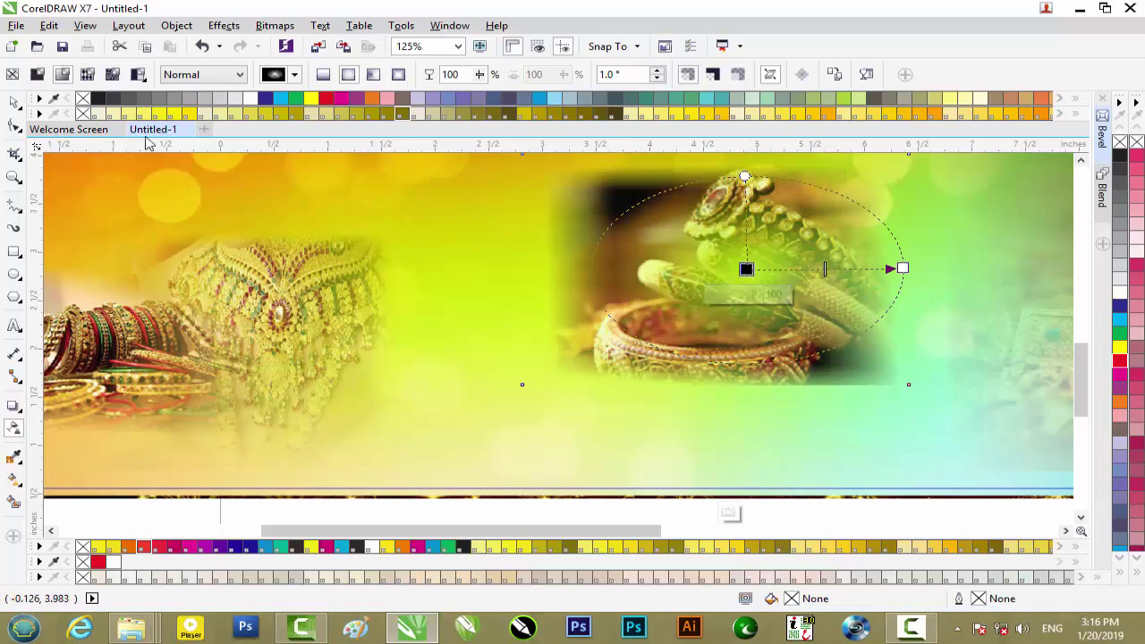
click(375, 76)
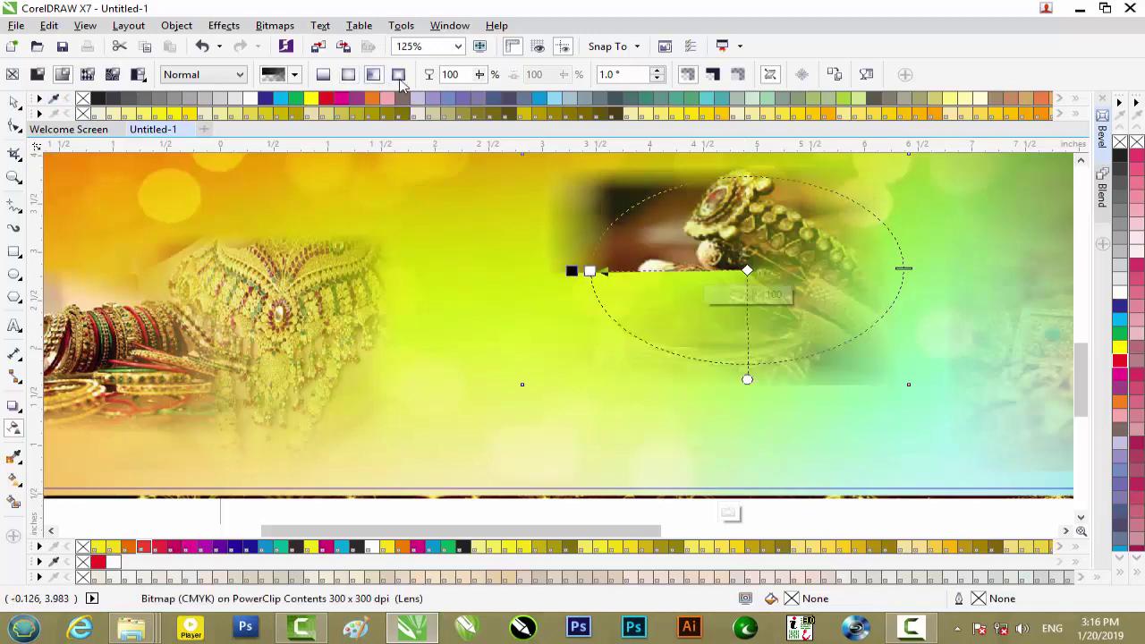
click(400, 77)
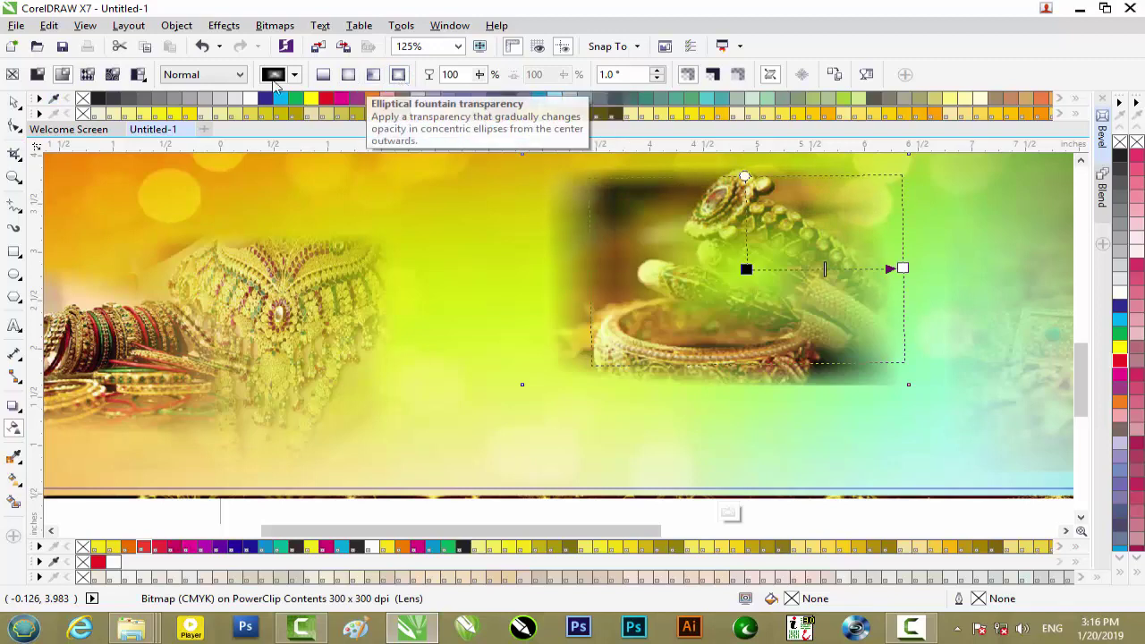
Apply a bitmap pattern transparency to the jewellery image and finish editing the PowerClip contents.
click(112, 75)
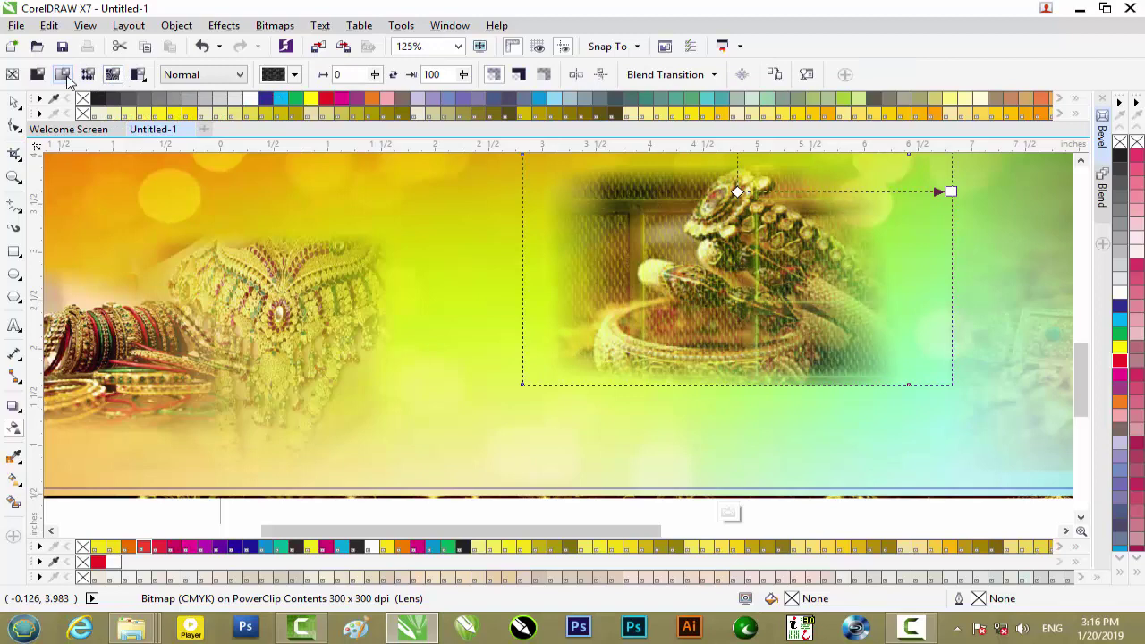
click(15, 102)
scroll(748, 417, down, 2)
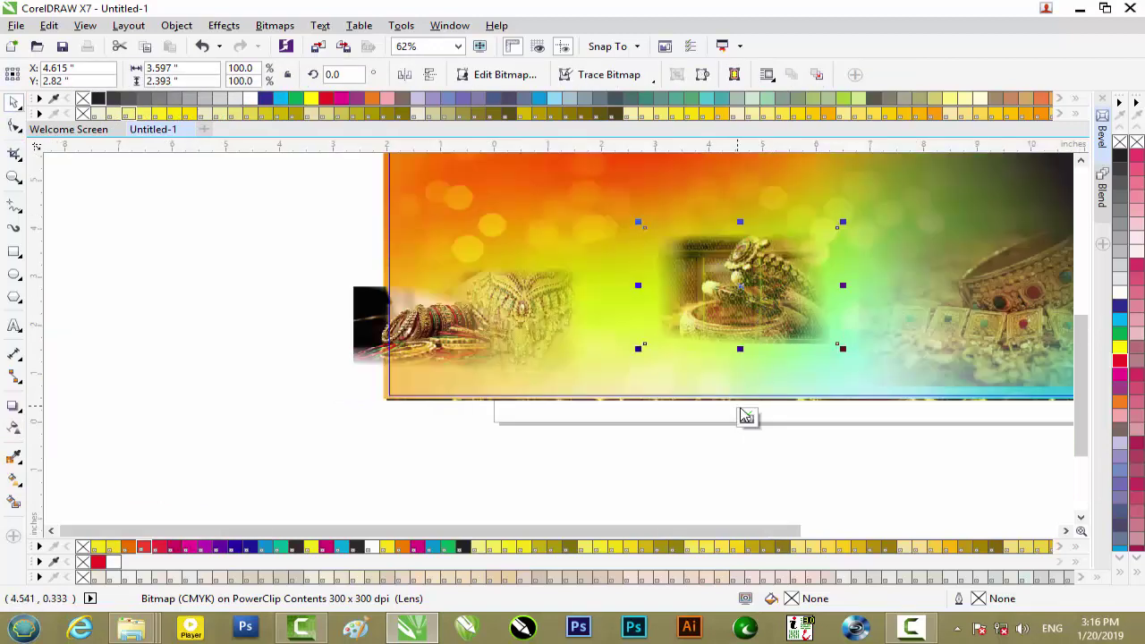
click(748, 417)
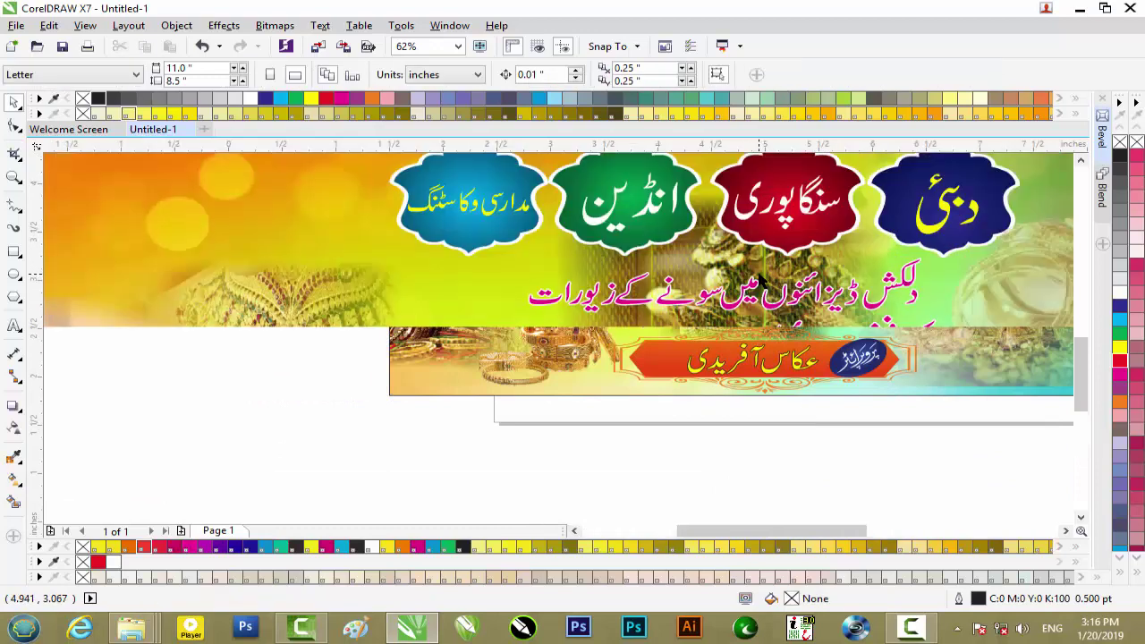
Draw a rectangle about 4.45 × 0.78 in over the body of the orange name plate below the Urdu text.
scroll(714, 284, down, 2)
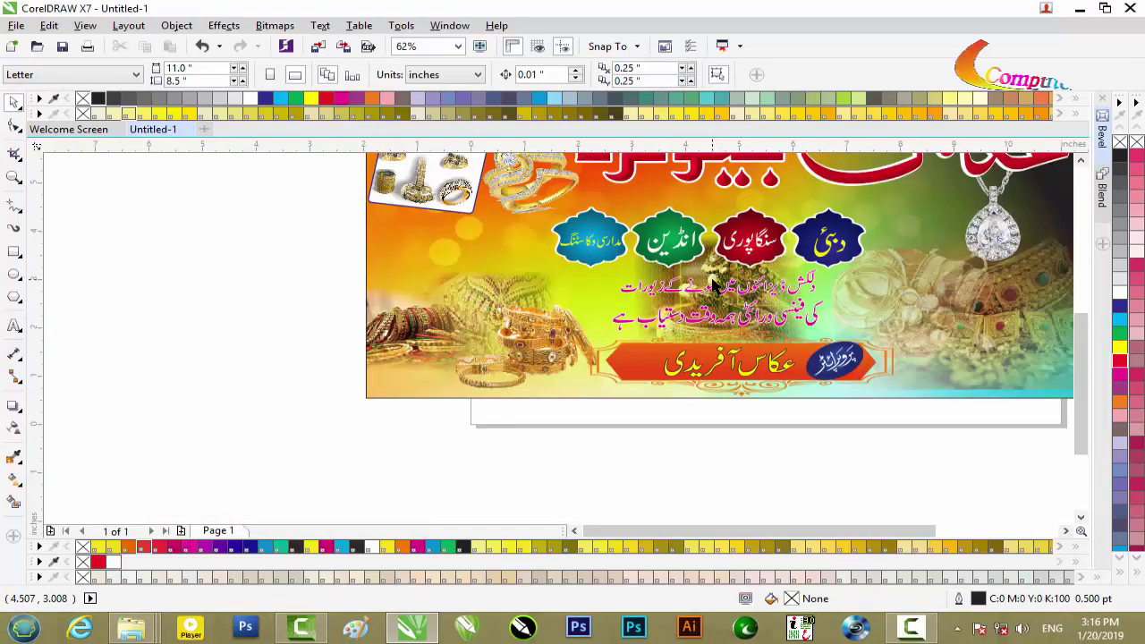
scroll(806, 356, up, 2)
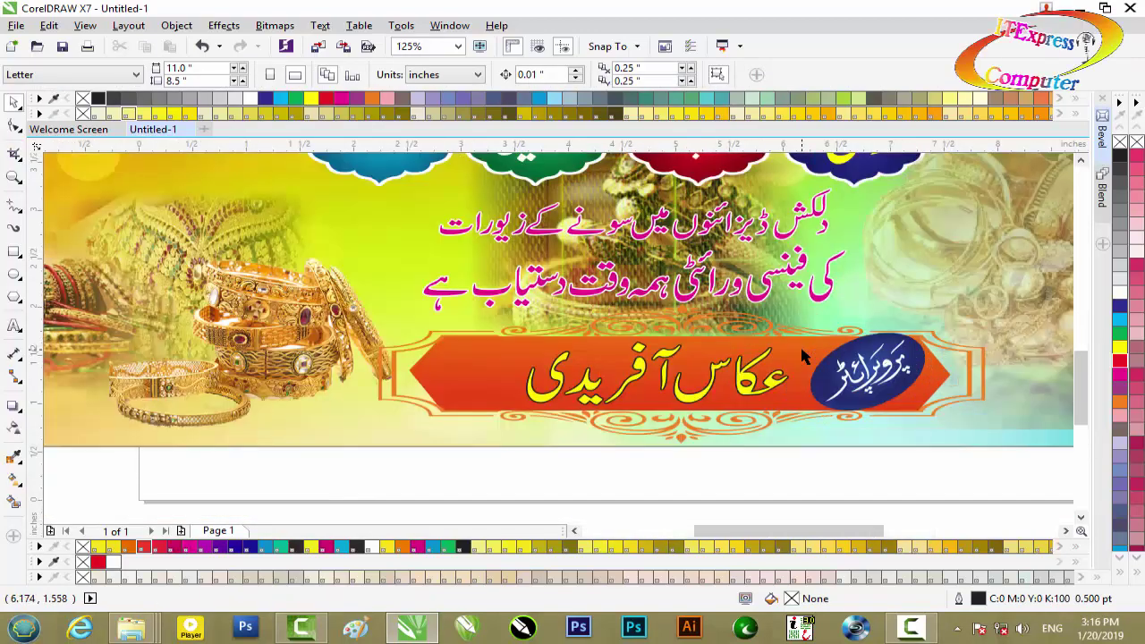
click(518, 336)
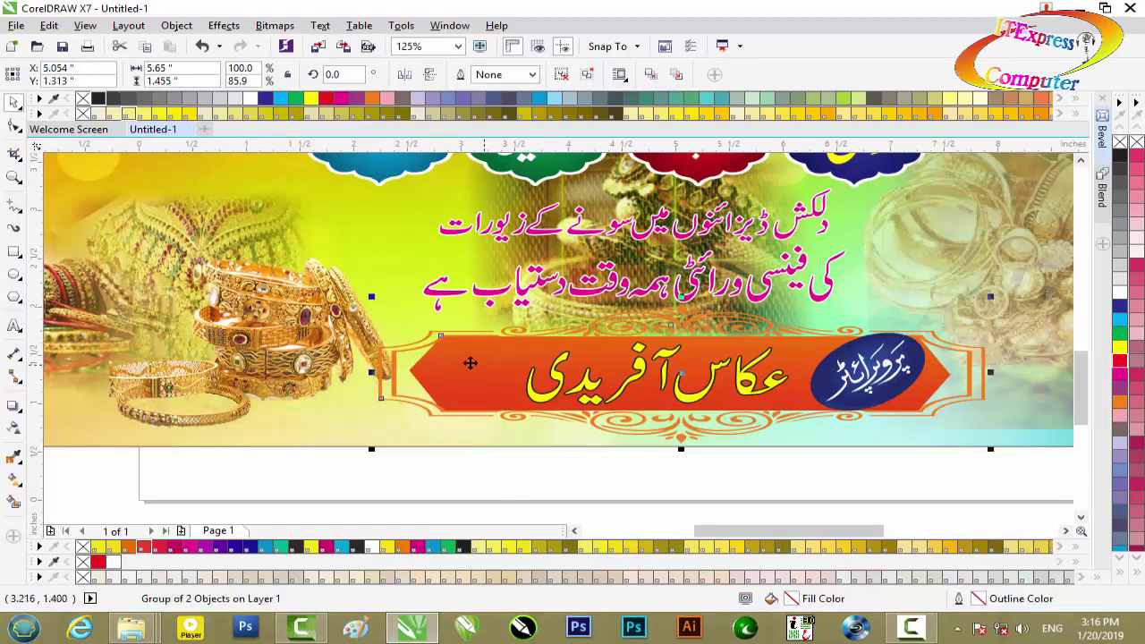
click(15, 252)
drag(439, 332, 928, 415)
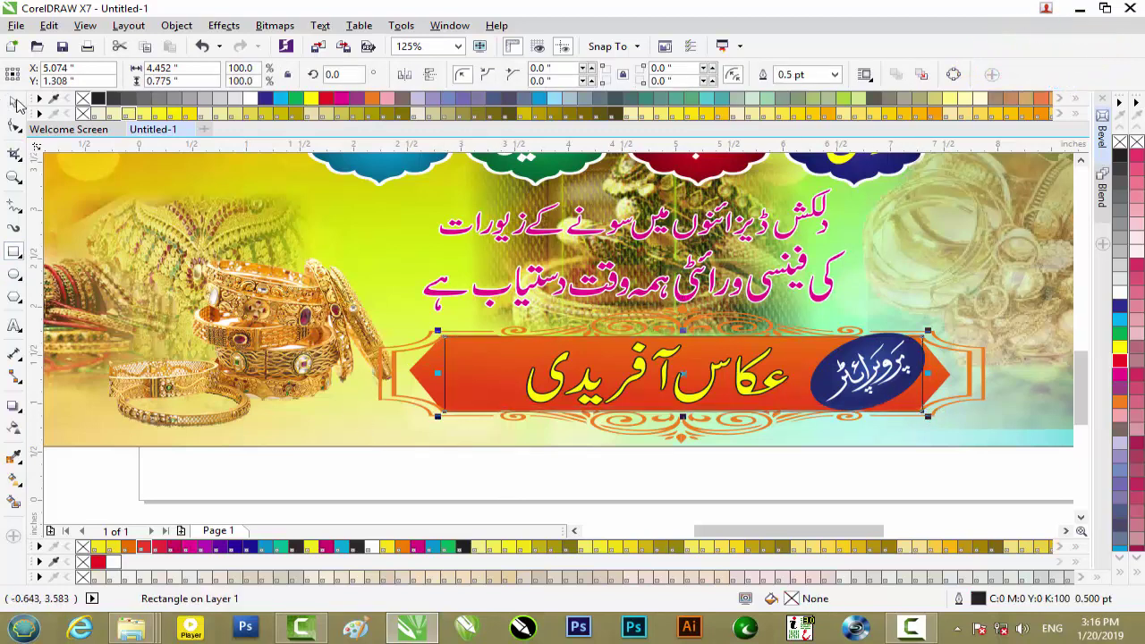
Convert the rectangle to curves and pull a new node on each short side outward to match the name plate's points.
click(14, 128)
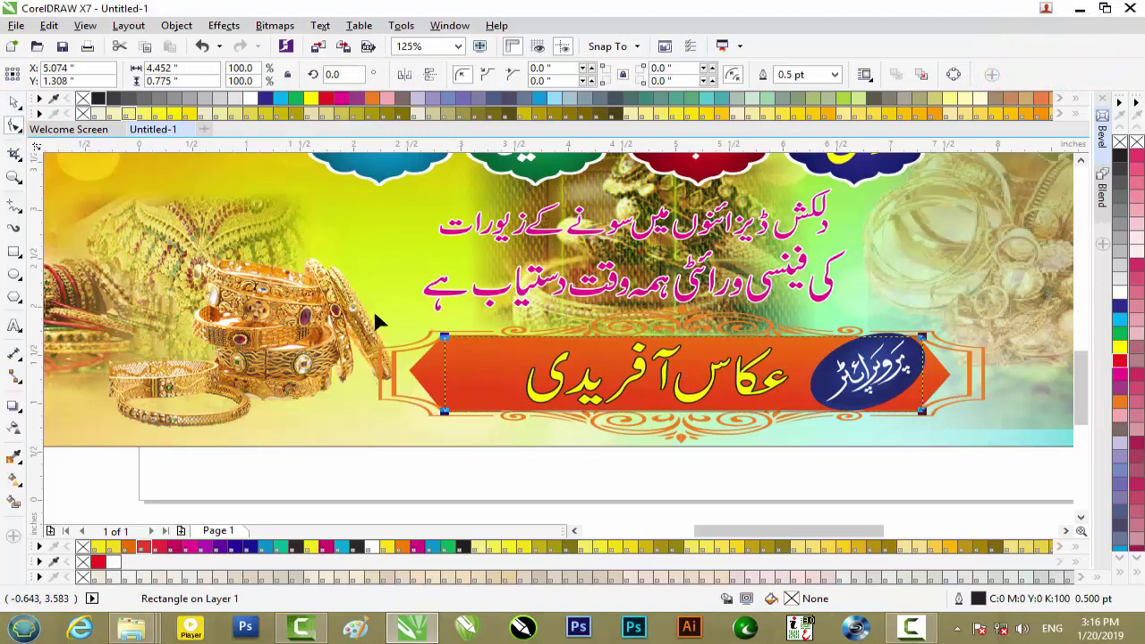
right_click(445, 340)
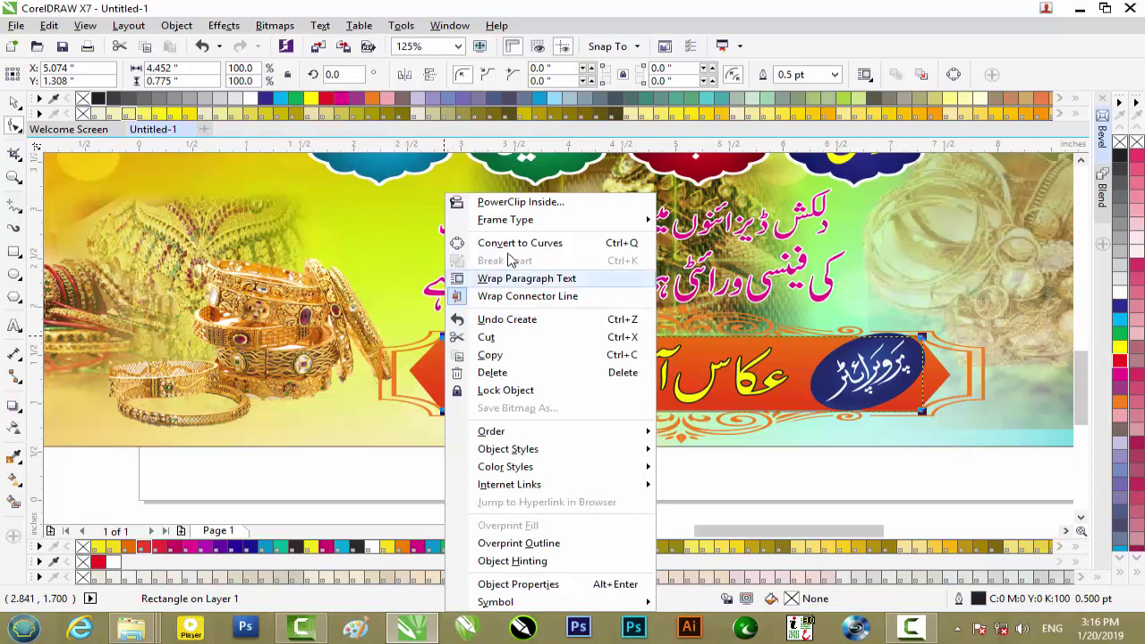
click(515, 245)
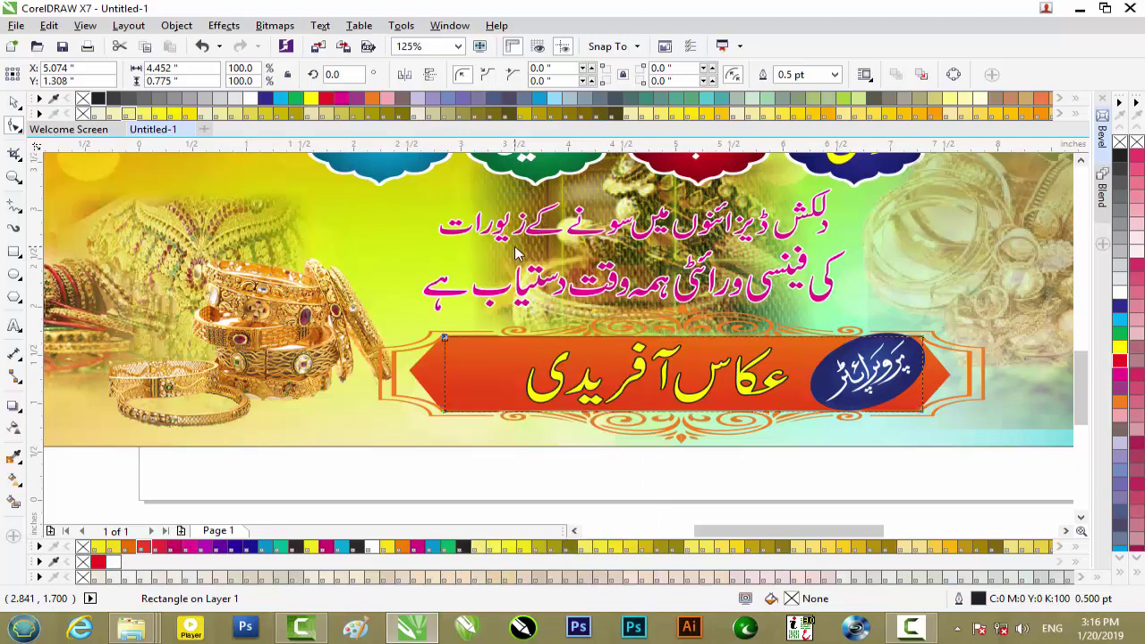
double_click(443, 373)
drag(443, 373, 412, 374)
click(927, 383)
double_click(926, 383)
drag(926, 383, 951, 374)
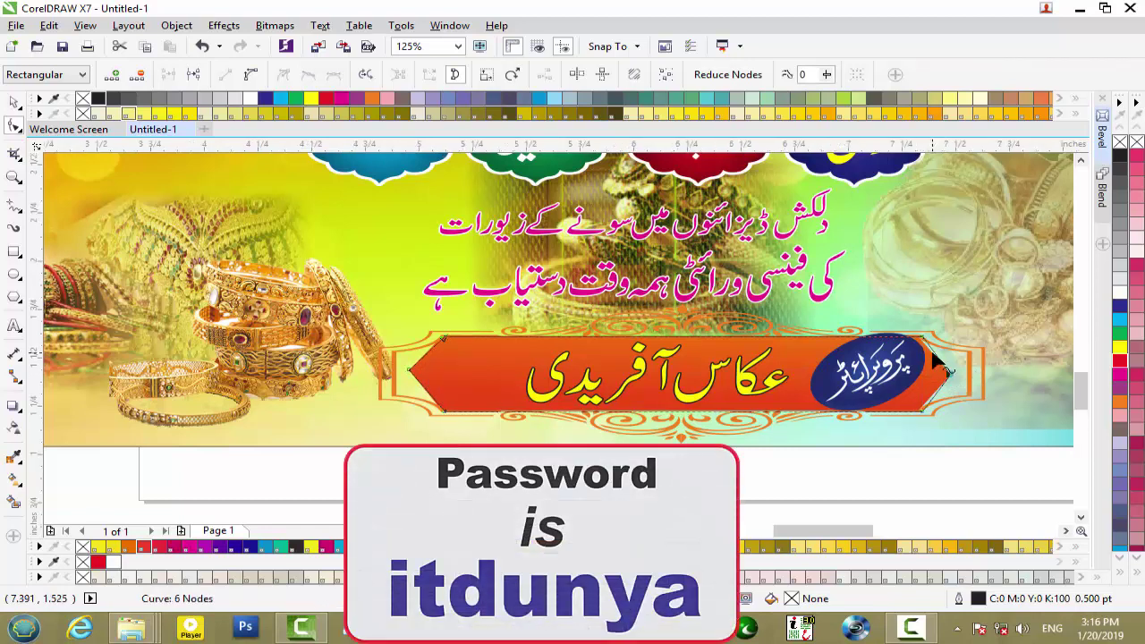
Nudge the curve's upper-right corner node left and slightly up to match the name plate's corner.
scroll(935, 358, up, 3)
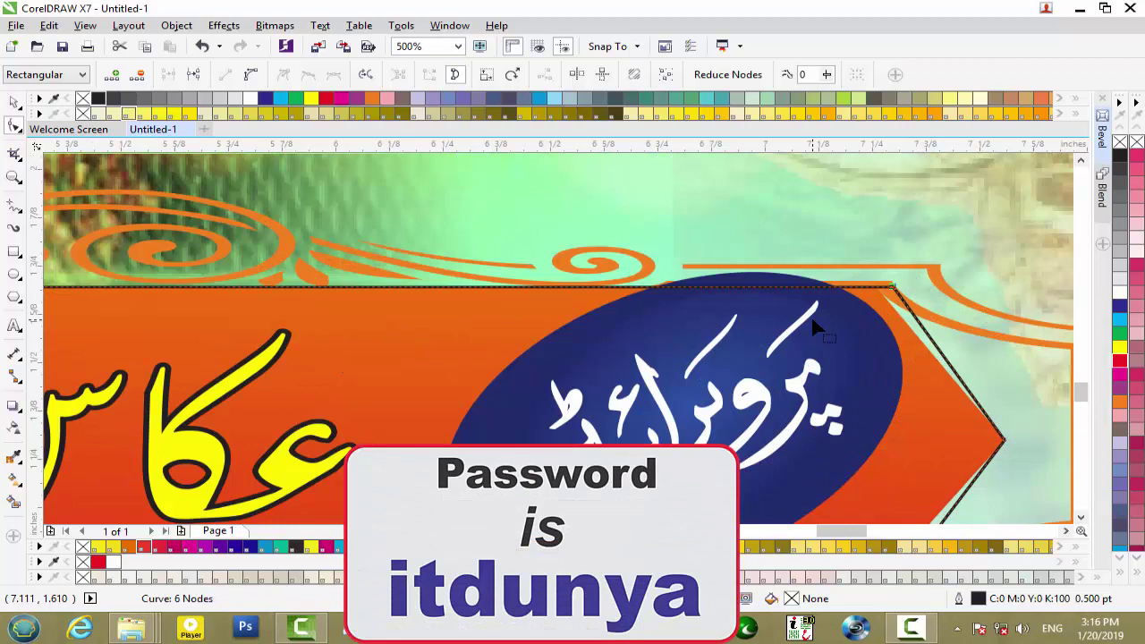
key(Left)
key(Left)
key(Left)
key(Left)
key(Left)
key(Left)
key(Up)
key(Up)
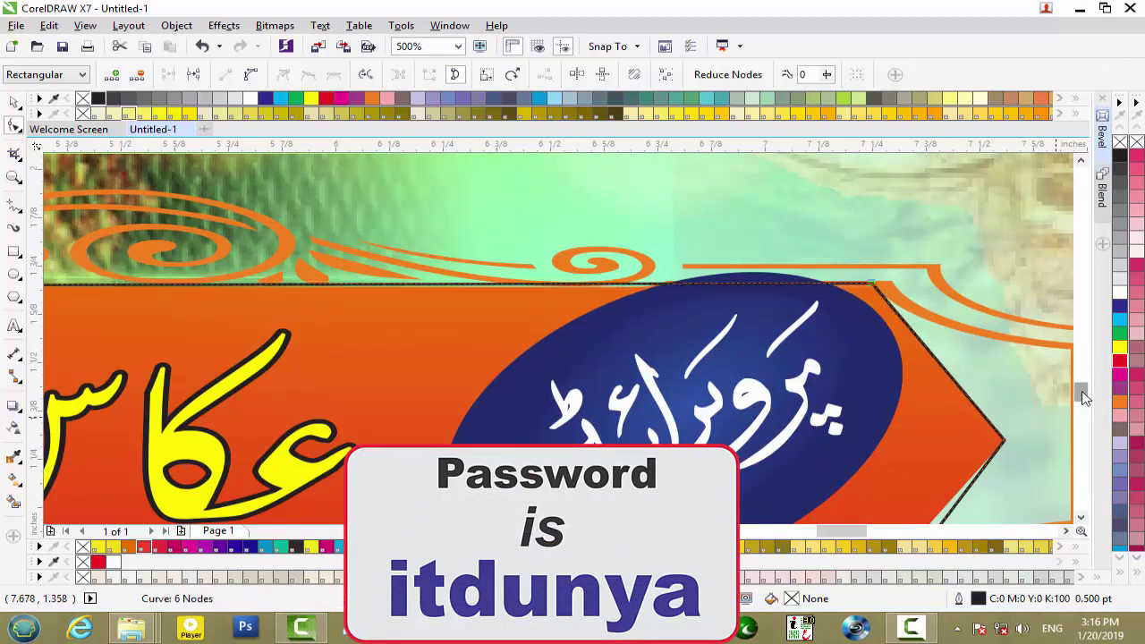
Nudge the curve's lower-right corner node left to fit the name plate's corner, and deselect the finished shape.
scroll(1083, 398, down, 3)
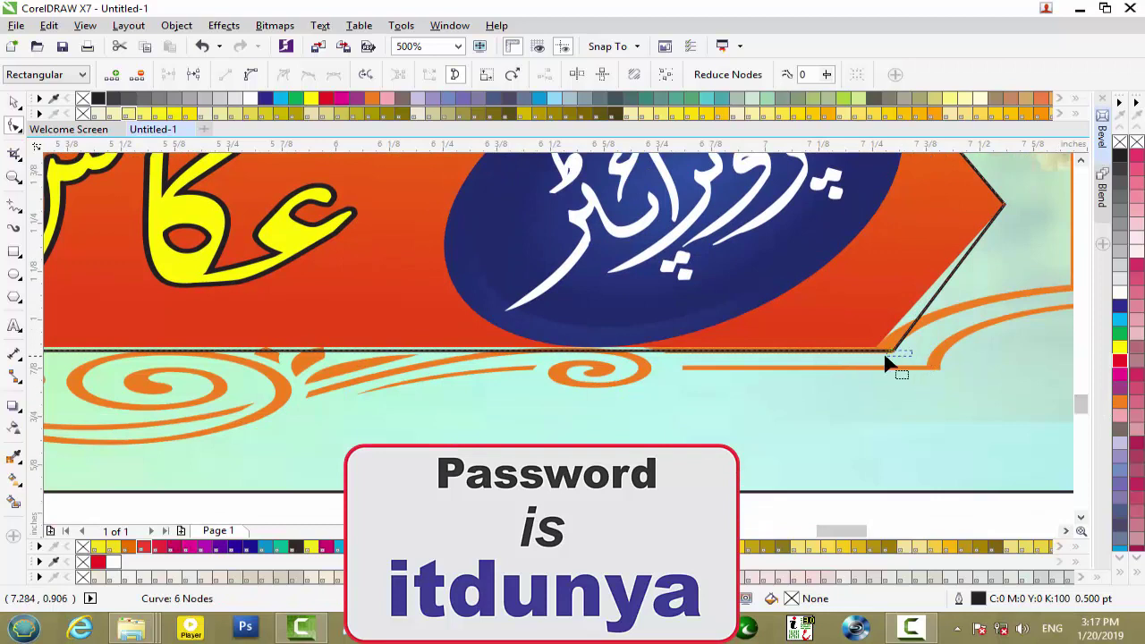
click(871, 344)
drag(913, 383, 862, 329)
key(Left)
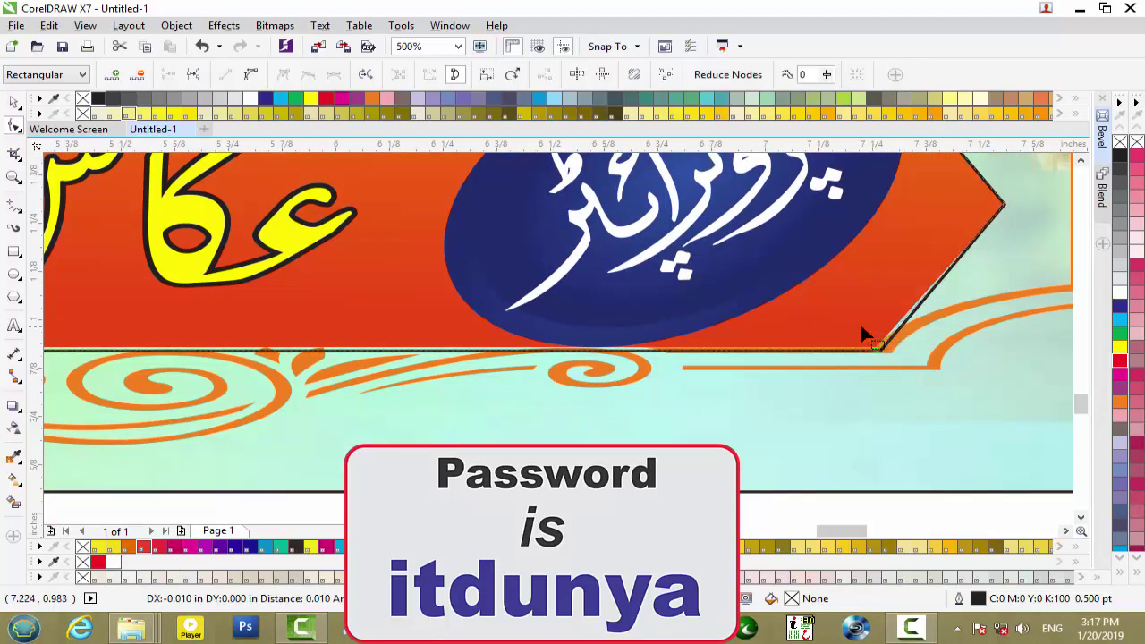
scroll(837, 345, down, 4)
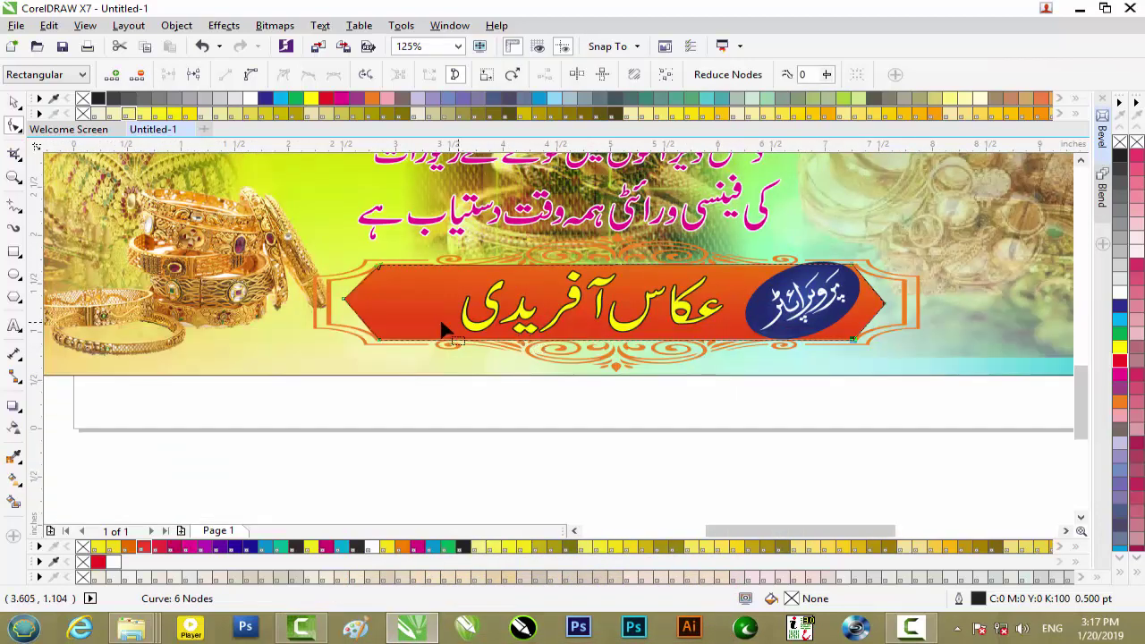
click(14, 103)
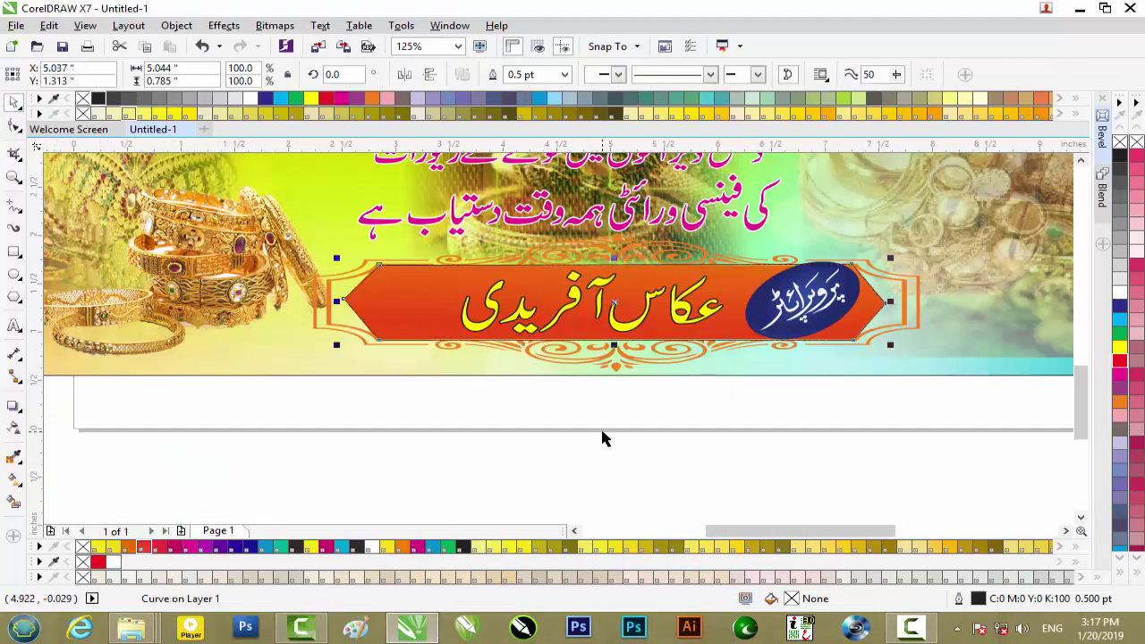
click(611, 381)
Draw a rectangle about 1.75 × 1.38 in over the tilted necklace card in the banner's upper-left area.
scroll(611, 379, down, 2)
drag(1081, 394, 1081, 338)
scroll(340, 231, up, 2)
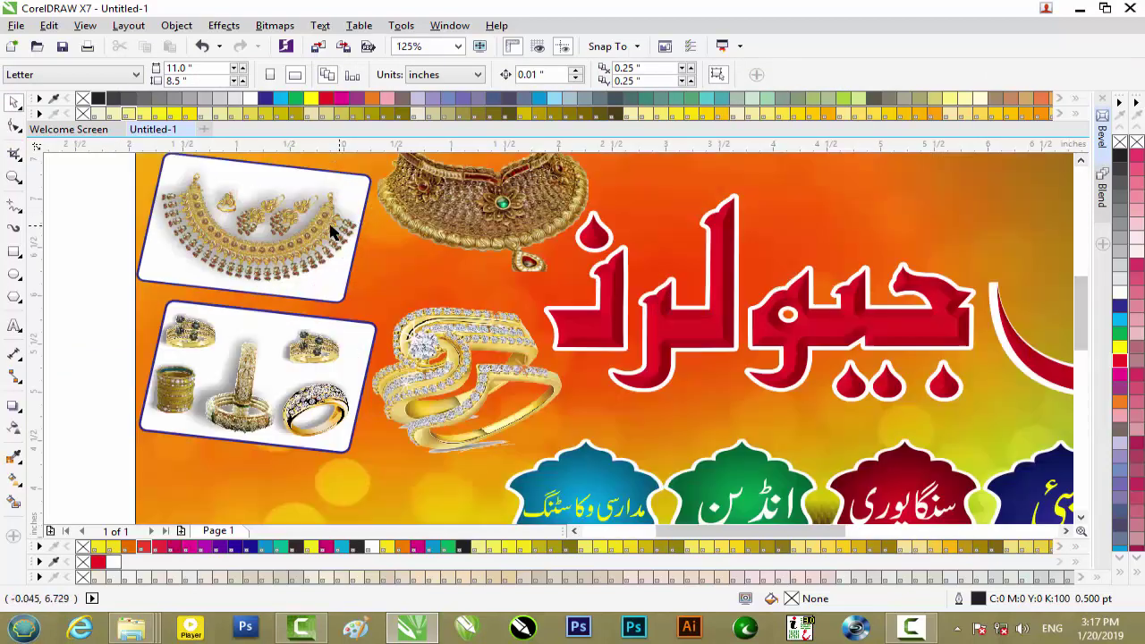
click(13, 252)
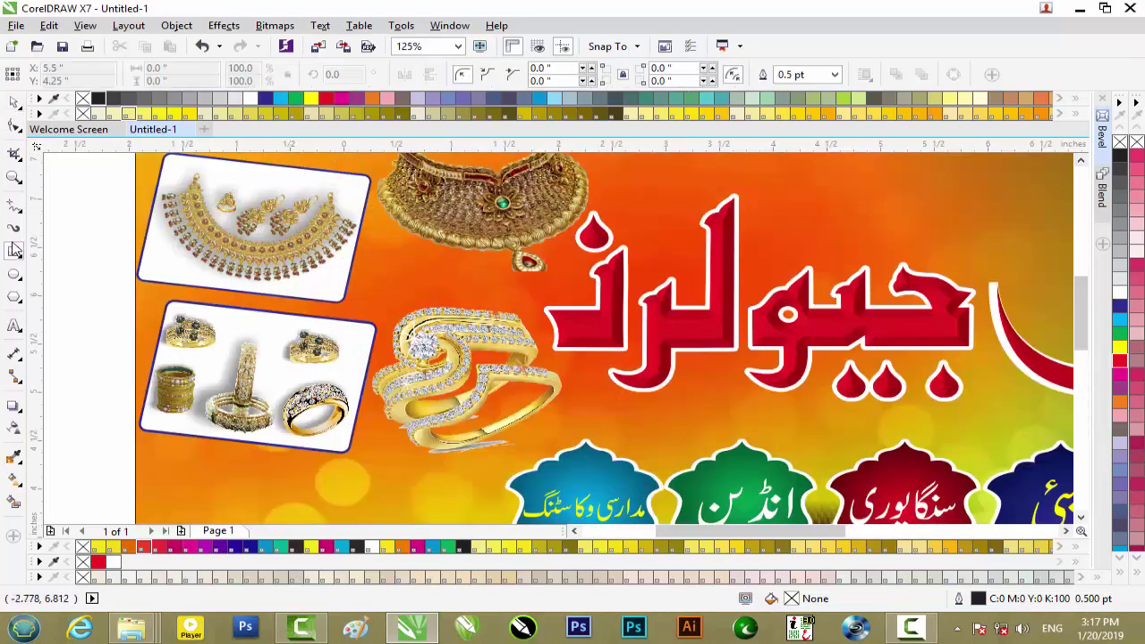
drag(171, 154, 362, 288)
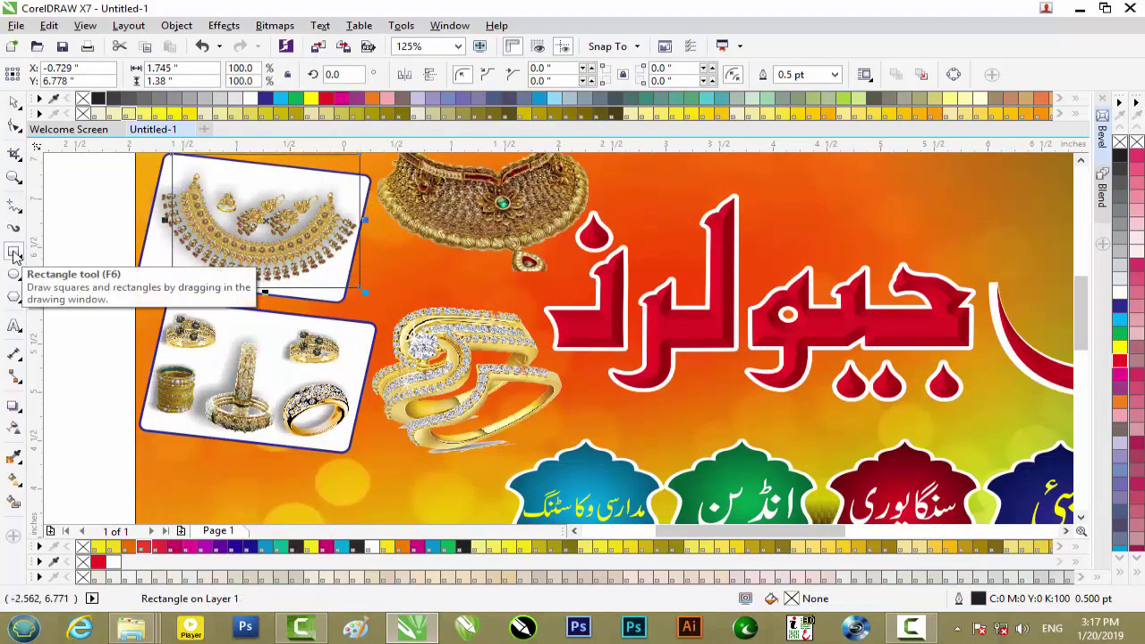
Round all four corners of the new rectangle to a radius of about 0.114 in with the Shape tool.
click(15, 127)
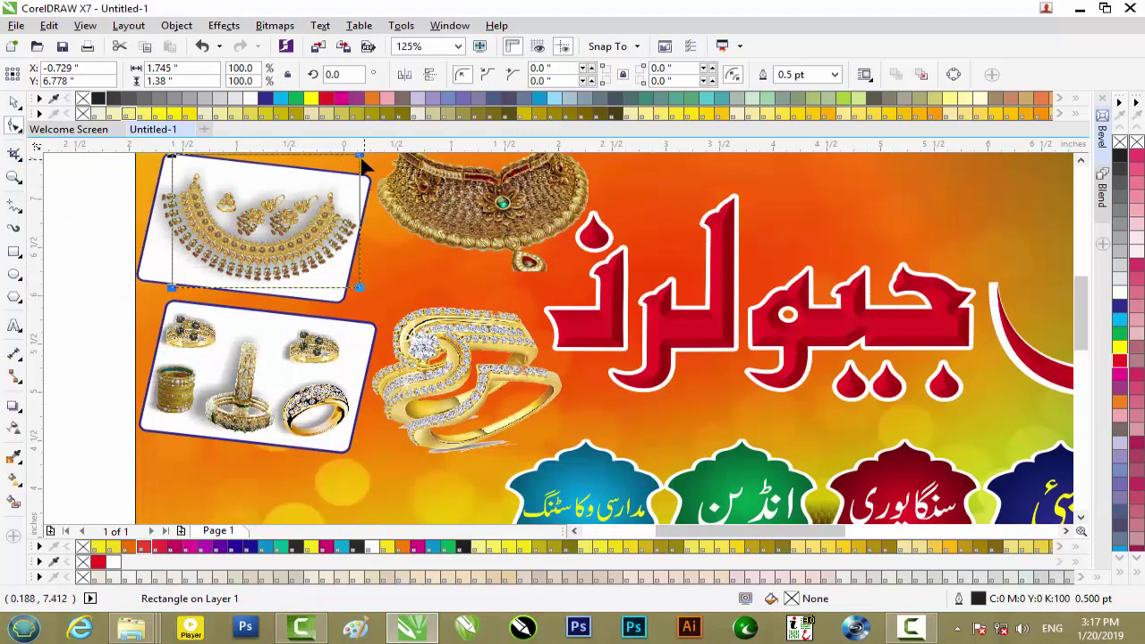
scroll(361, 166, up, 2)
drag(361, 183, 362, 202)
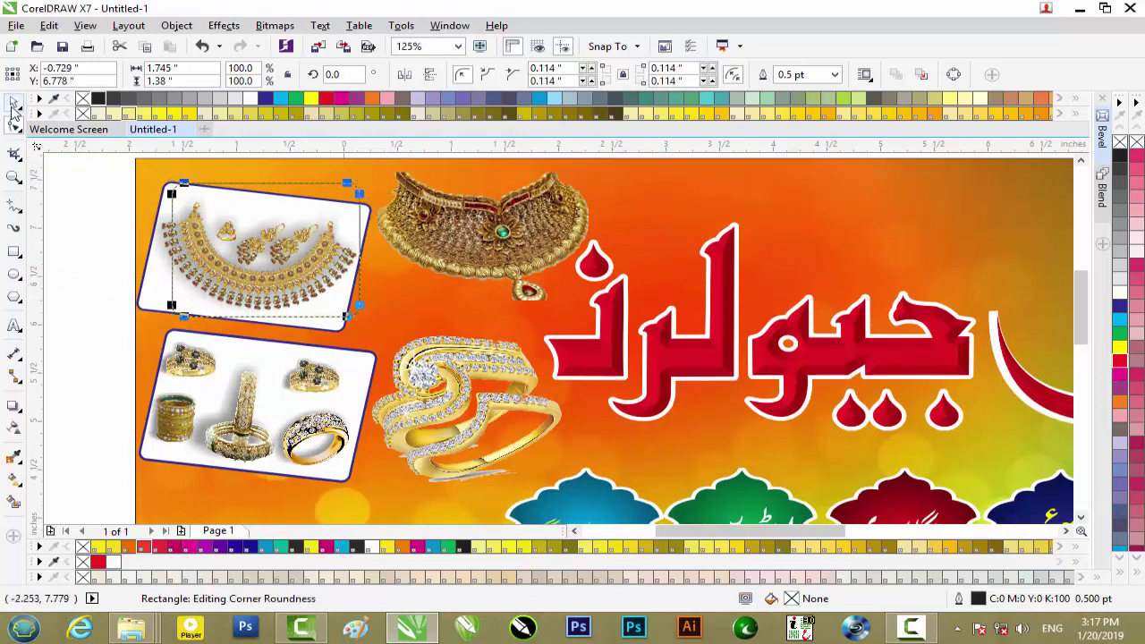
Rotate the rounded rectangle to about 347.6° so that it tilts like the necklace card.
click(15, 106)
click(235, 240)
drag(372, 183, 369, 206)
click(100, 221)
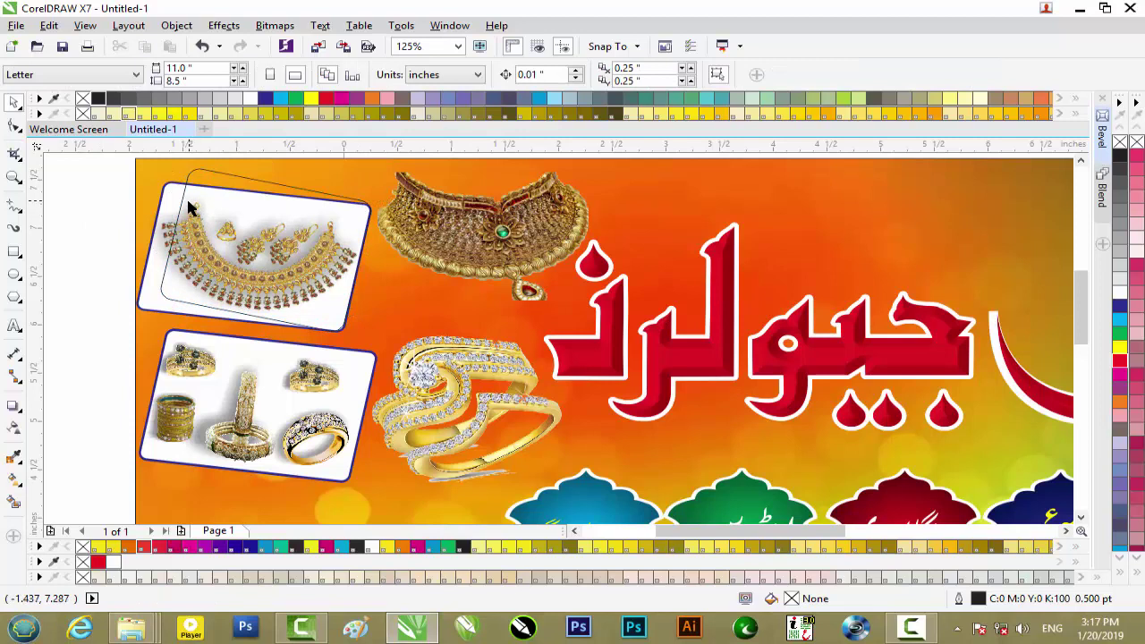
Fill the tilted rounded rectangle with white and colour its outline dark blue (C100 M100 Y0 K0).
click(280, 190)
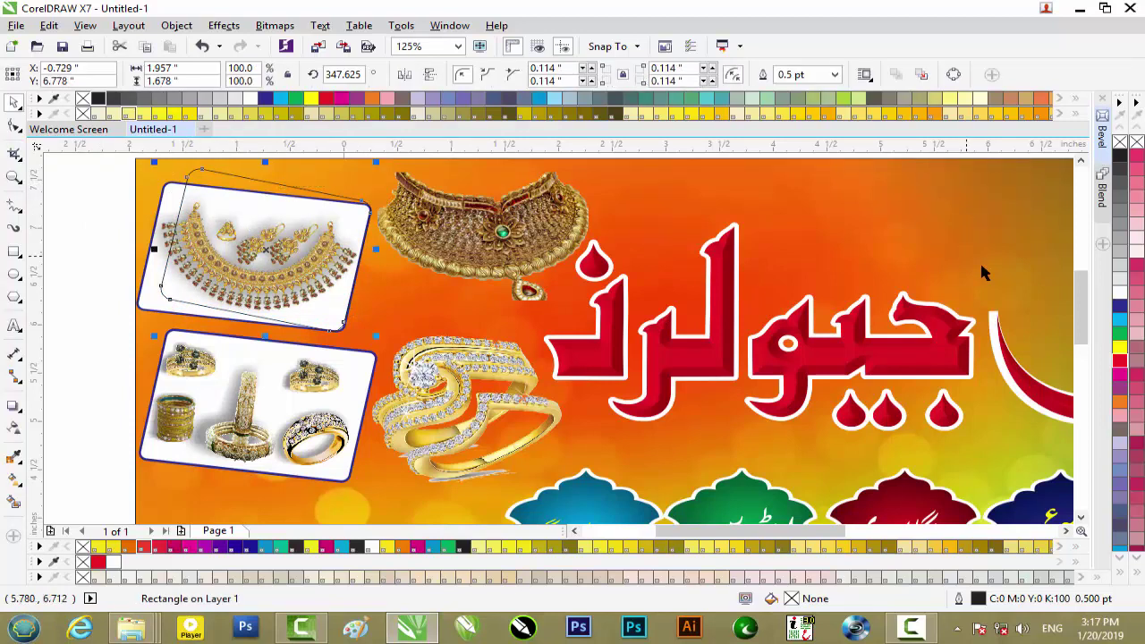
click(1119, 294)
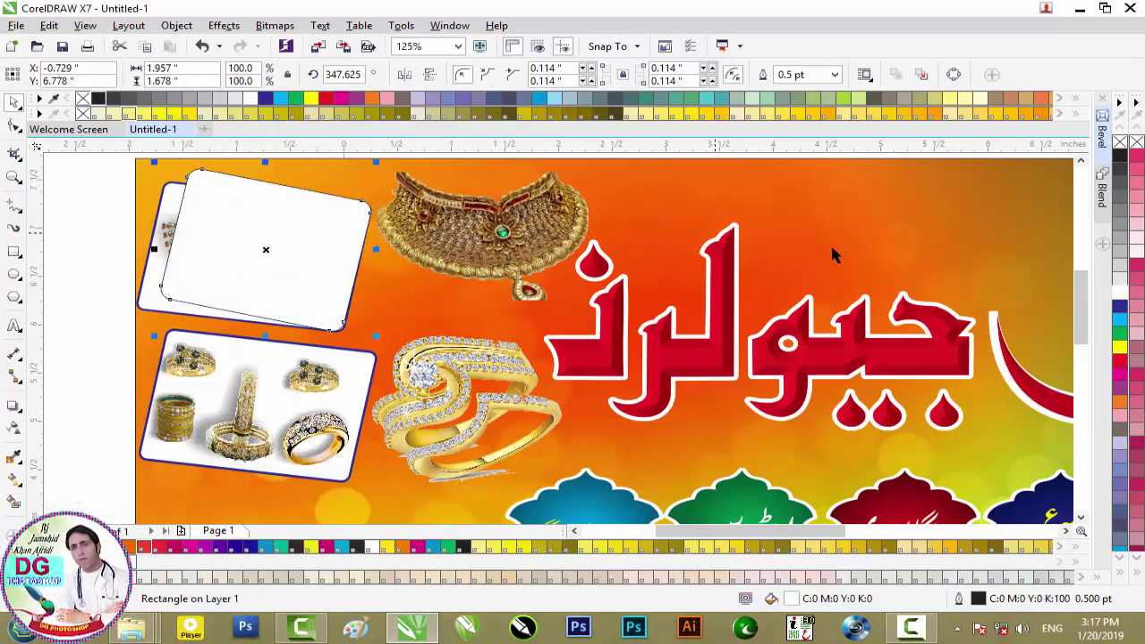
right_click(1119, 308)
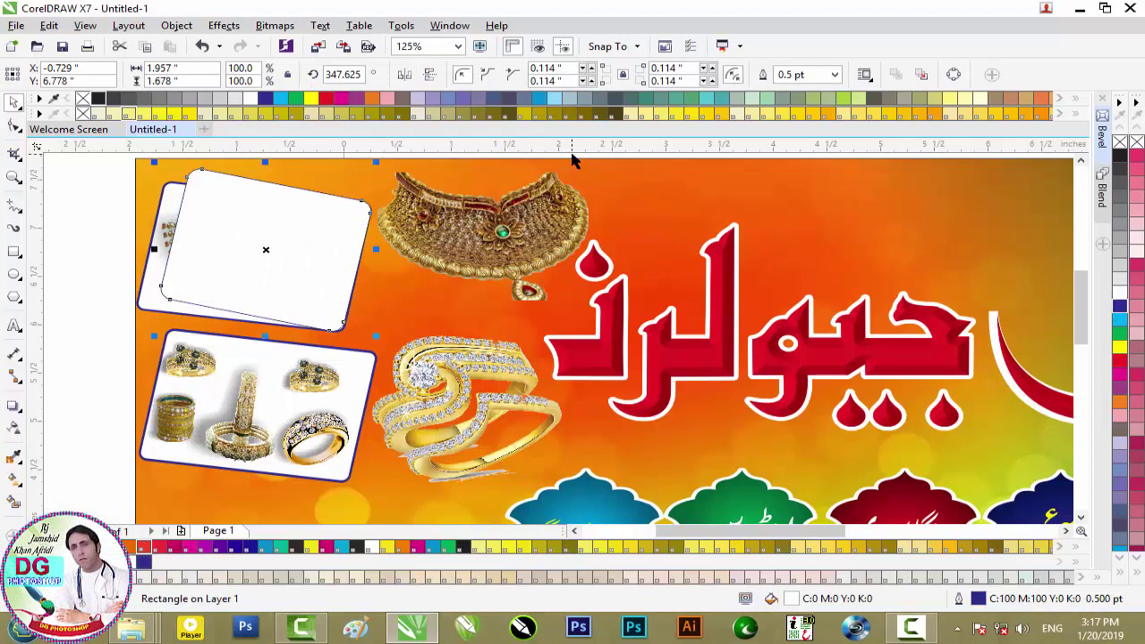
Set the card's outline to 1.0 pt with rounded corners and scaling with the object.
key(F12)
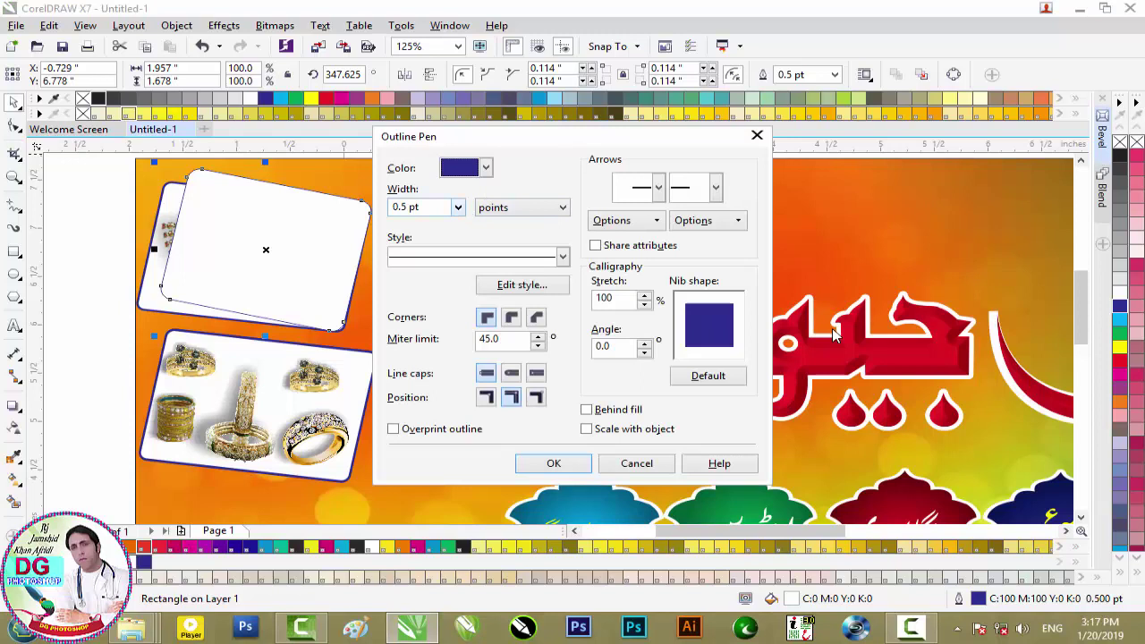
click(457, 207)
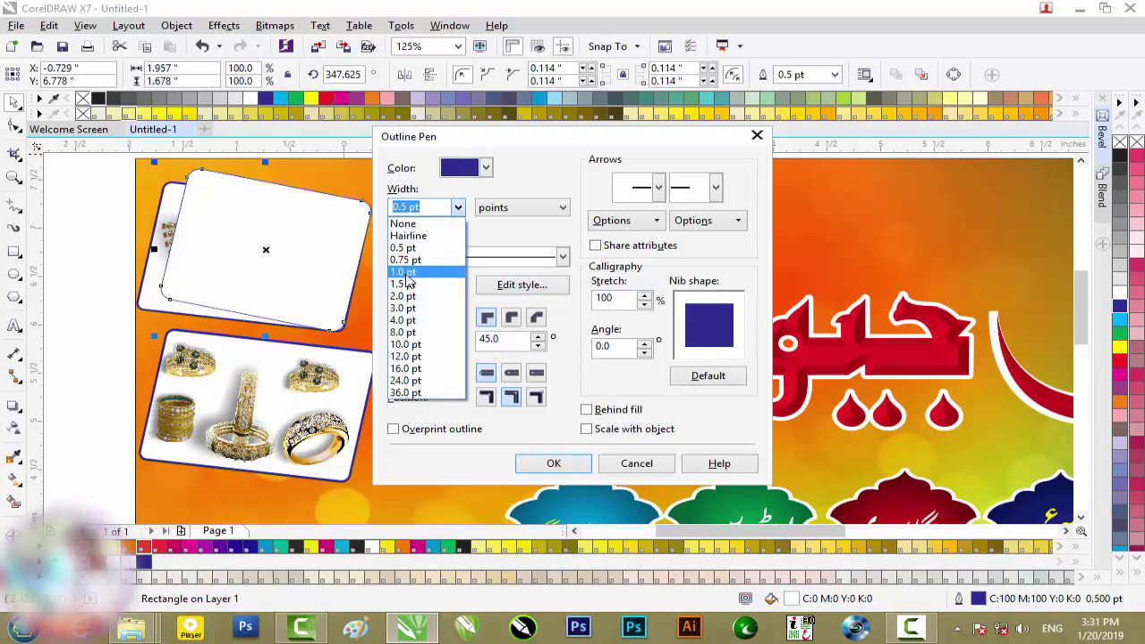
click(406, 274)
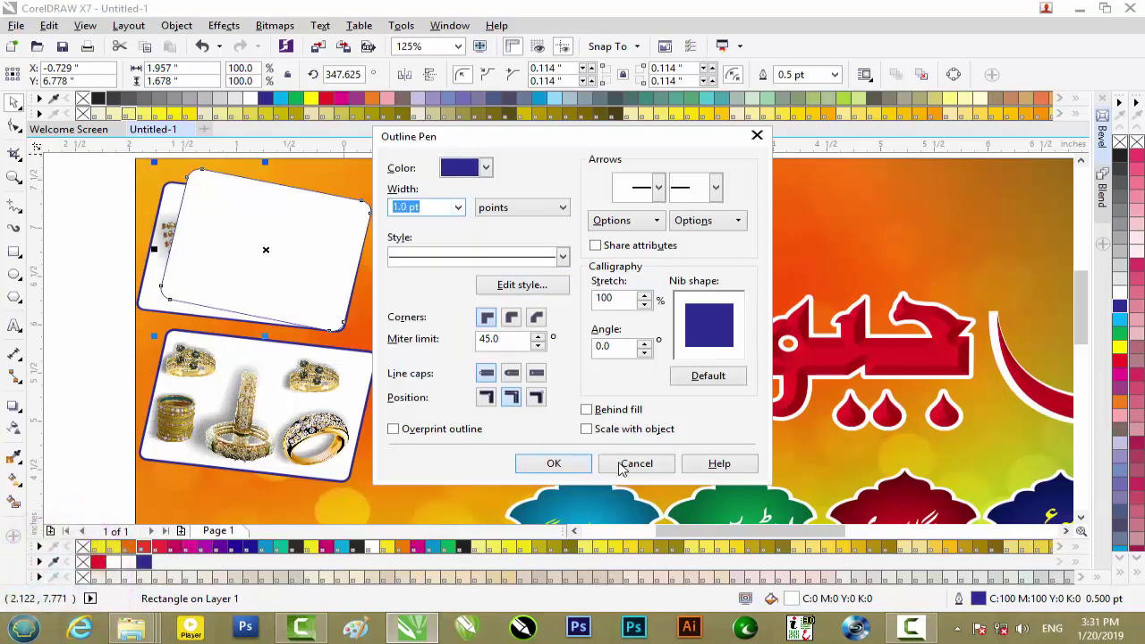
click(513, 320)
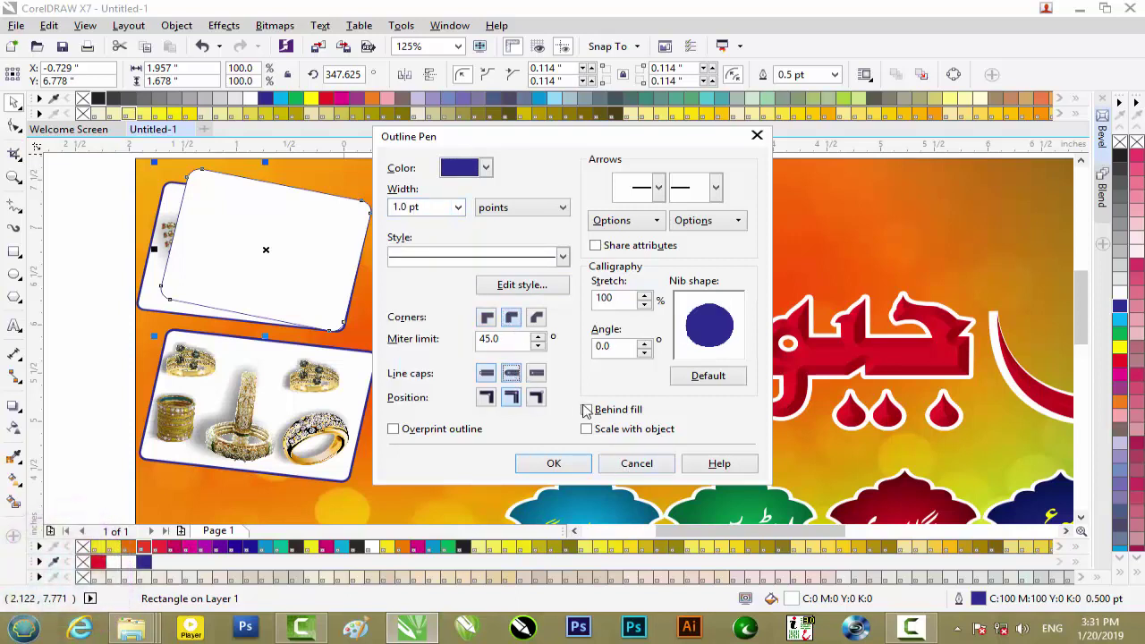
click(614, 430)
click(554, 463)
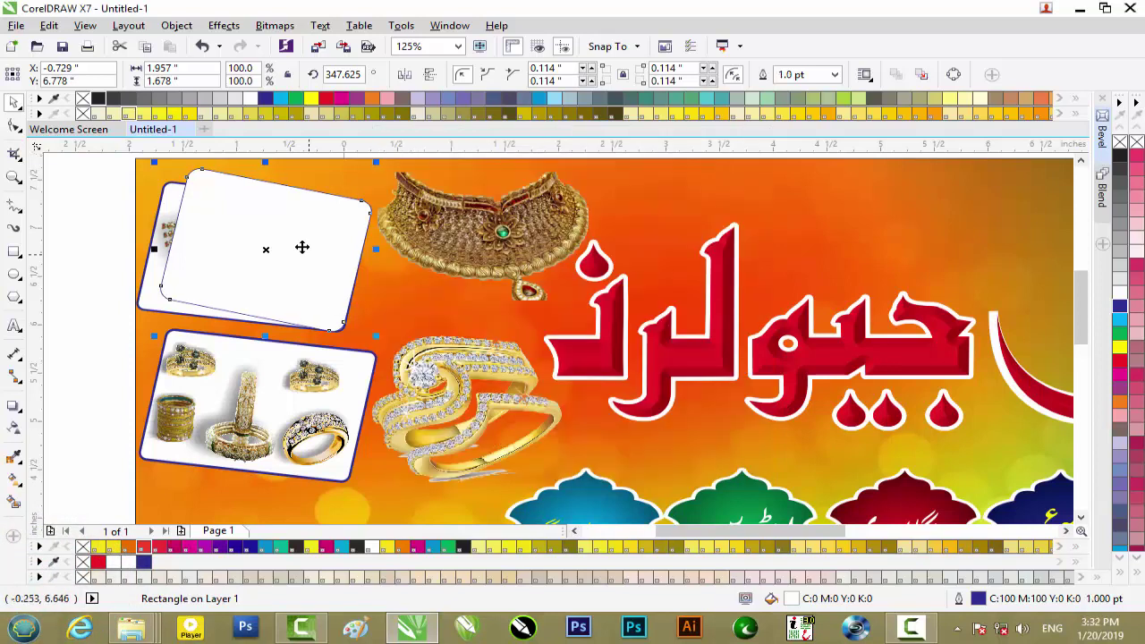
Move the blank white card off the necklace card to between the large necklace and the ring image.
scroll(302, 247, up, 3)
scroll(302, 248, down, 3)
drag(285, 259, 513, 322)
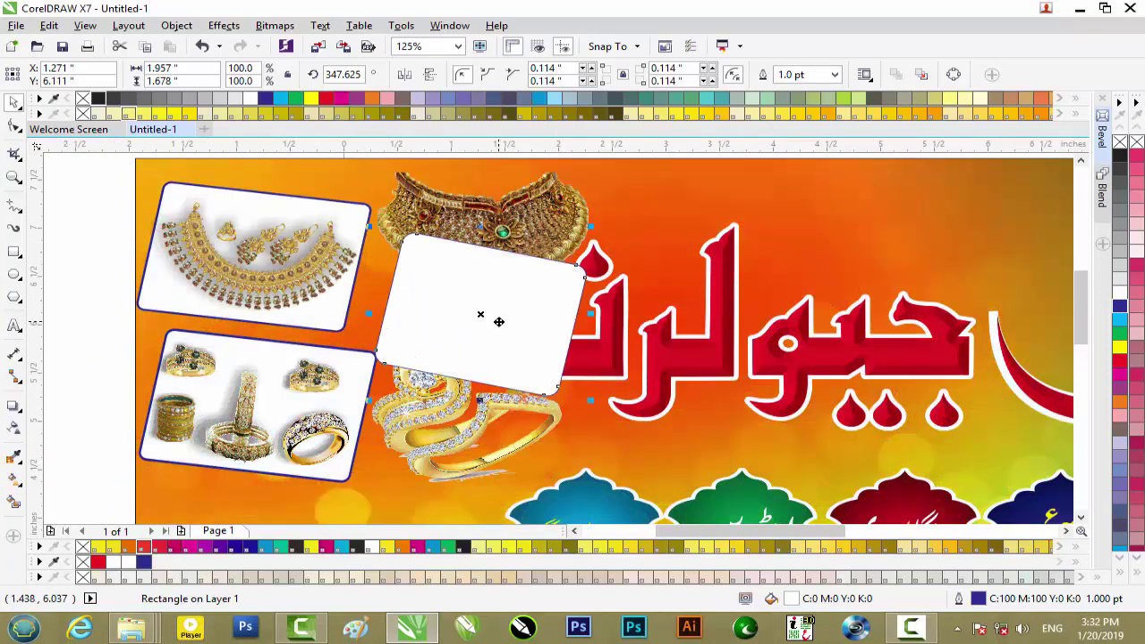
Copy the lower card's ring and bangle images onto the blank white card and scale them to about 1.45 × 0.97 in.
click(294, 281)
drag(101, 335, 356, 476)
drag(315, 385, 541, 294)
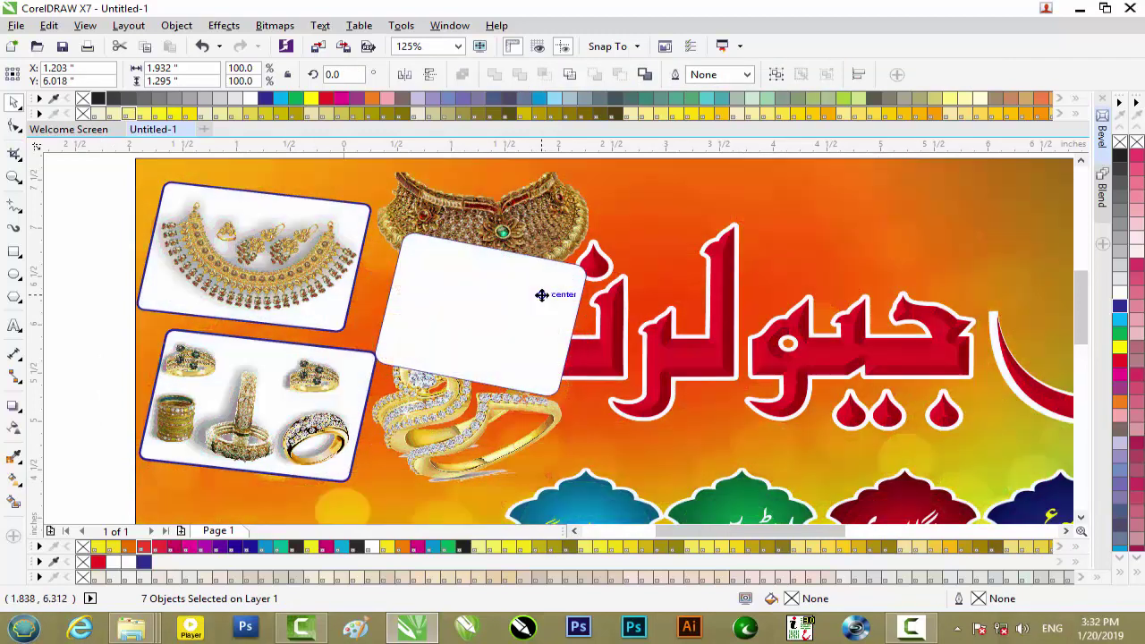
scroll(547, 283, up, 1)
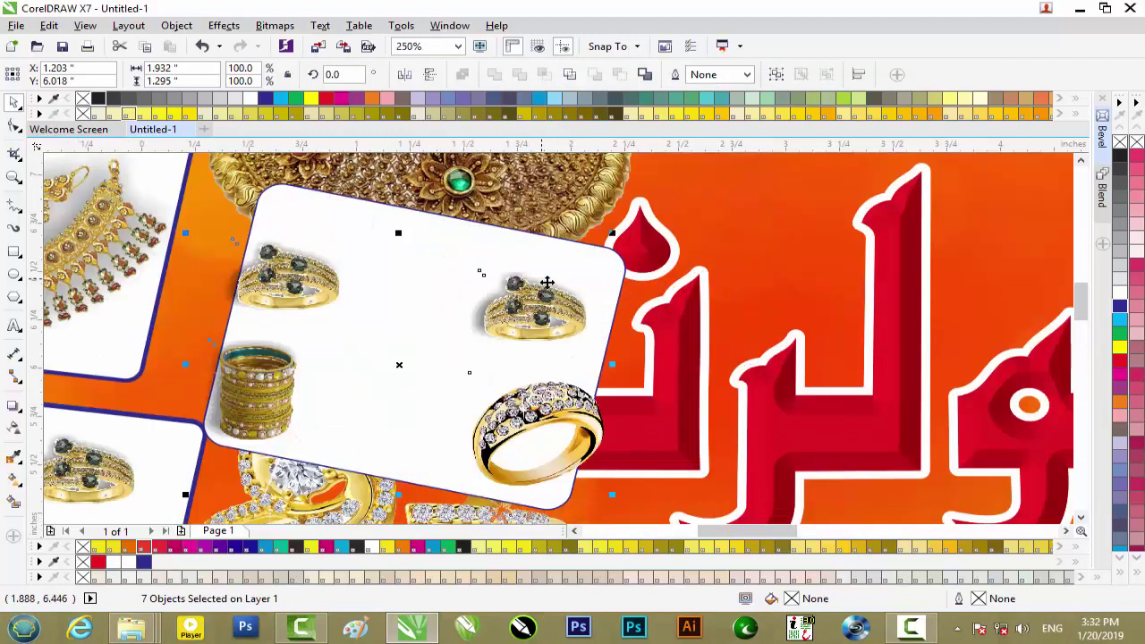
drag(613, 233, 537, 286)
scroll(459, 308, down, 1)
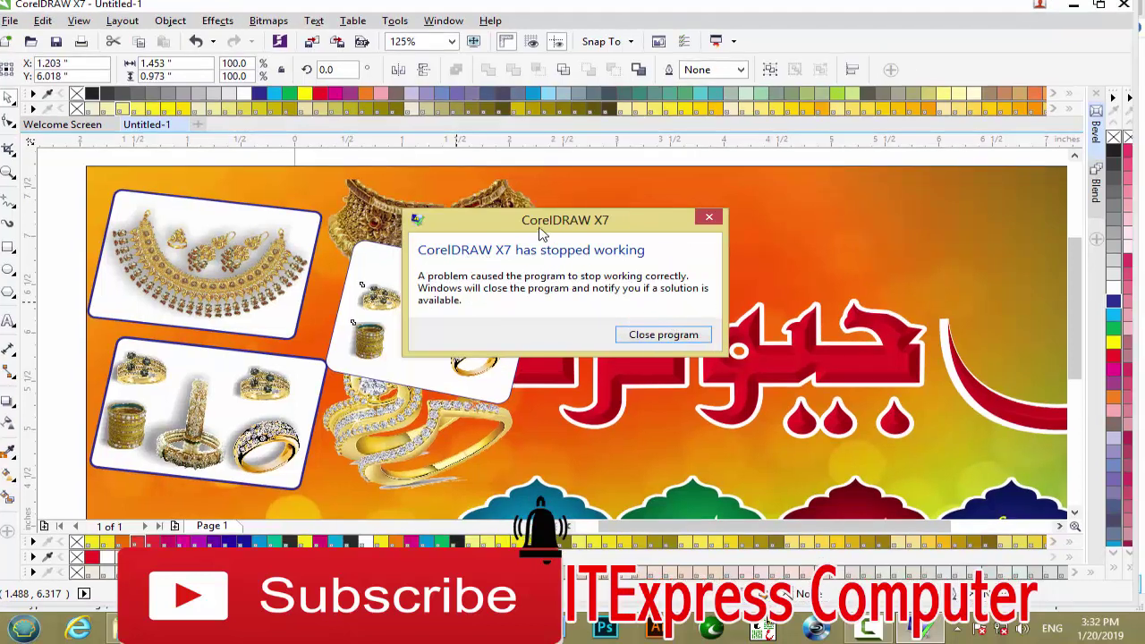
Switch to File Explorer to view Jewellery Flex.cdr in the Gold Jewellery design folder, and minimize that window.
mouse_move(115, 627)
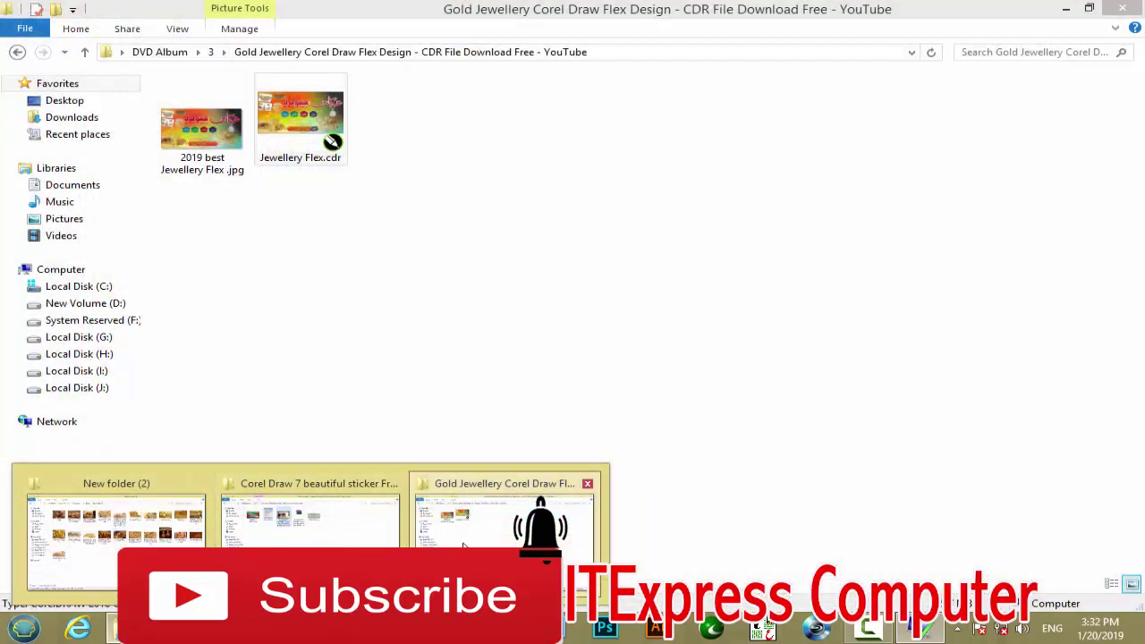
click(504, 532)
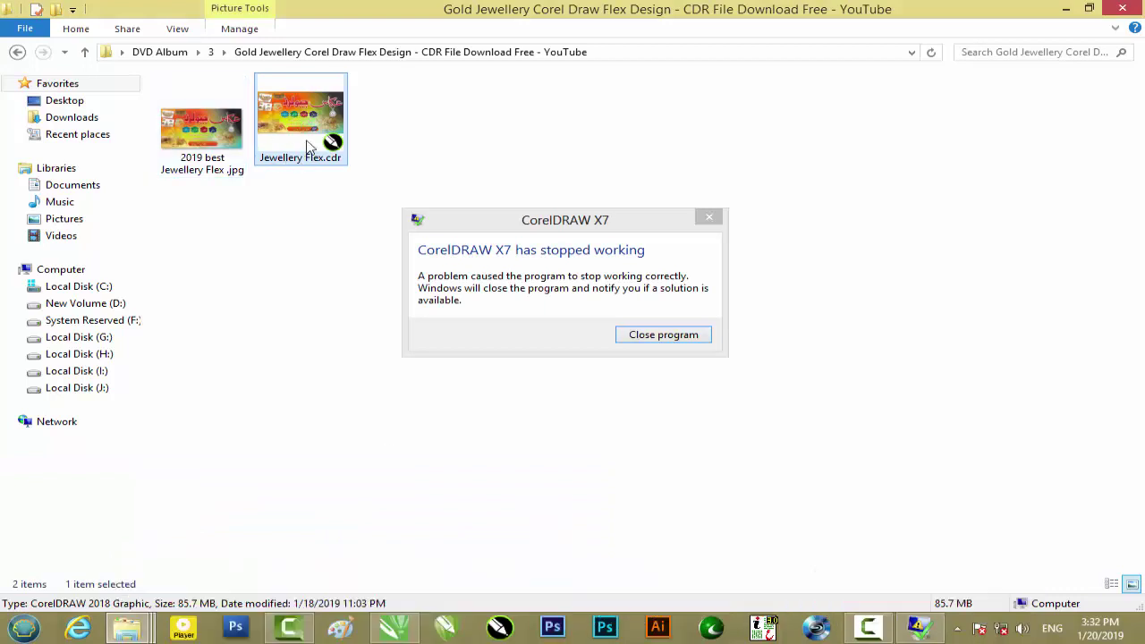
click(288, 194)
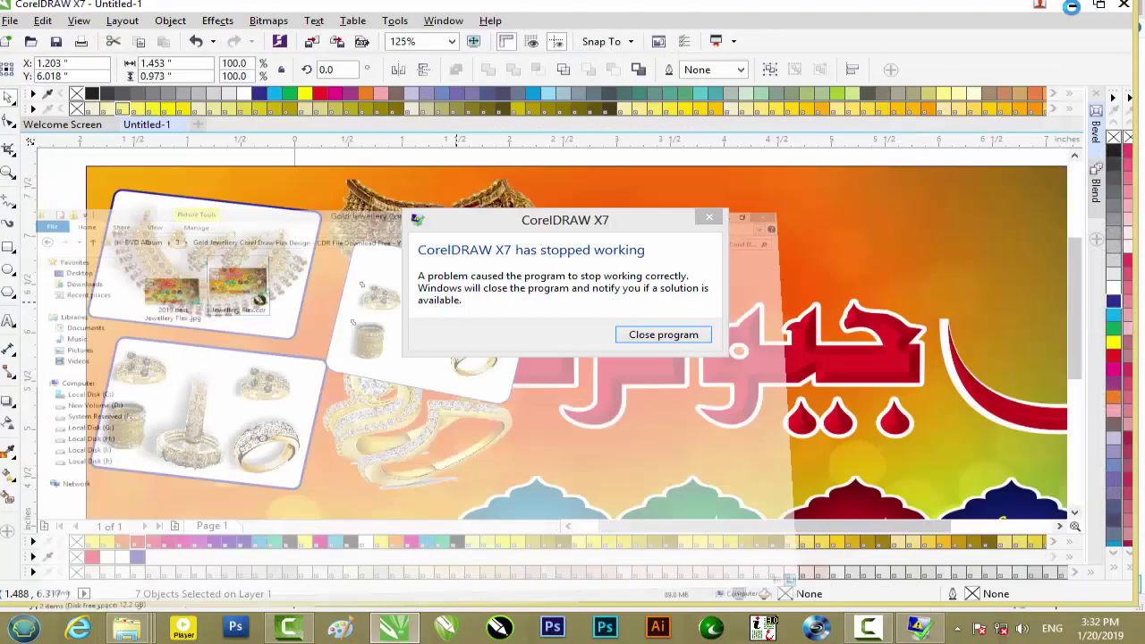
click(1066, 8)
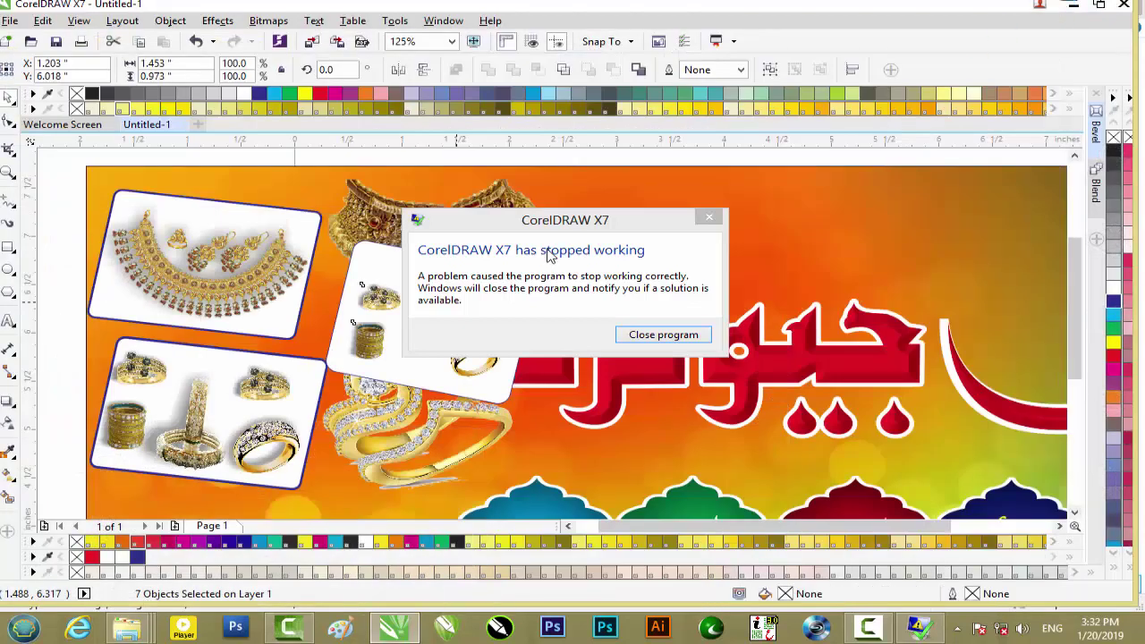